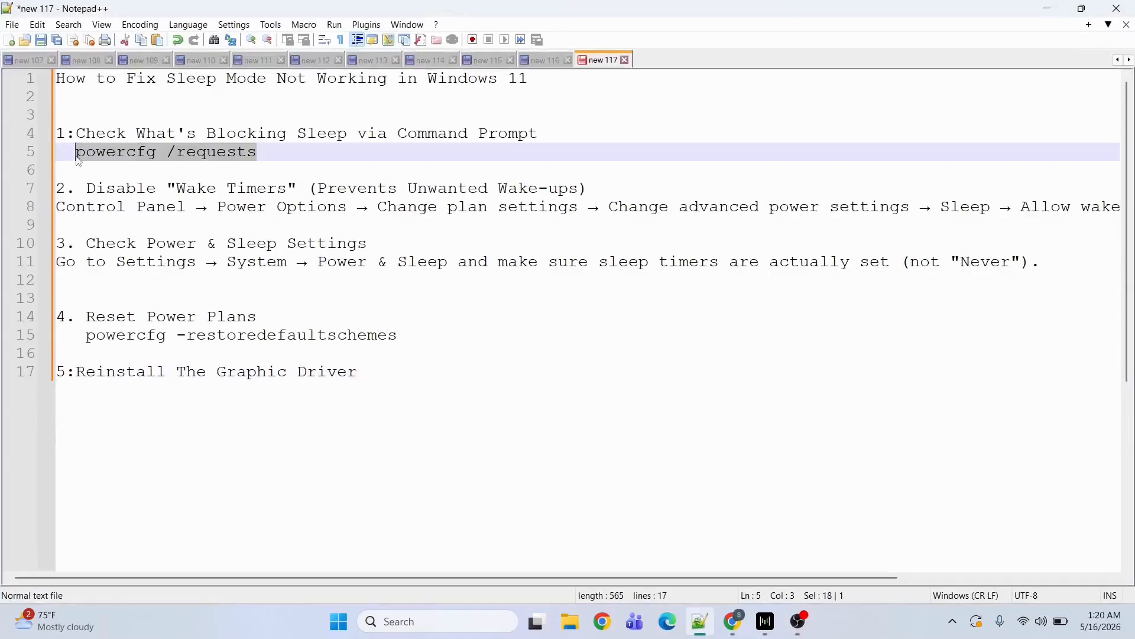
# - Copy the powercfg /requests command from the notes and open Command Prompt as administrator
pyautogui.rightClick(112, 155)
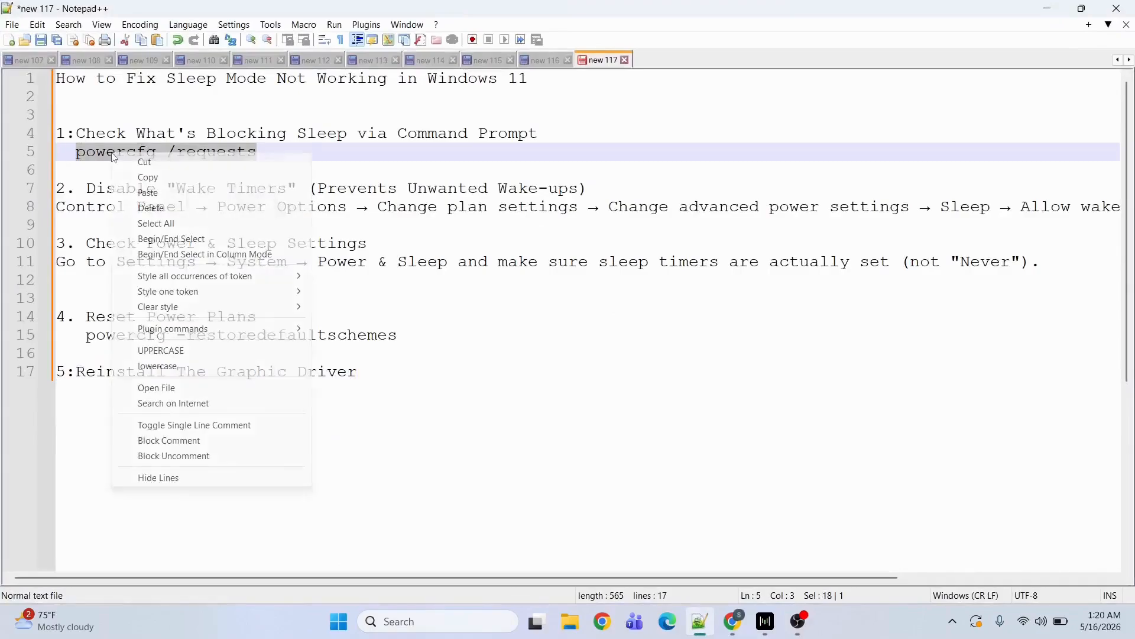
pyautogui.click(149, 179)
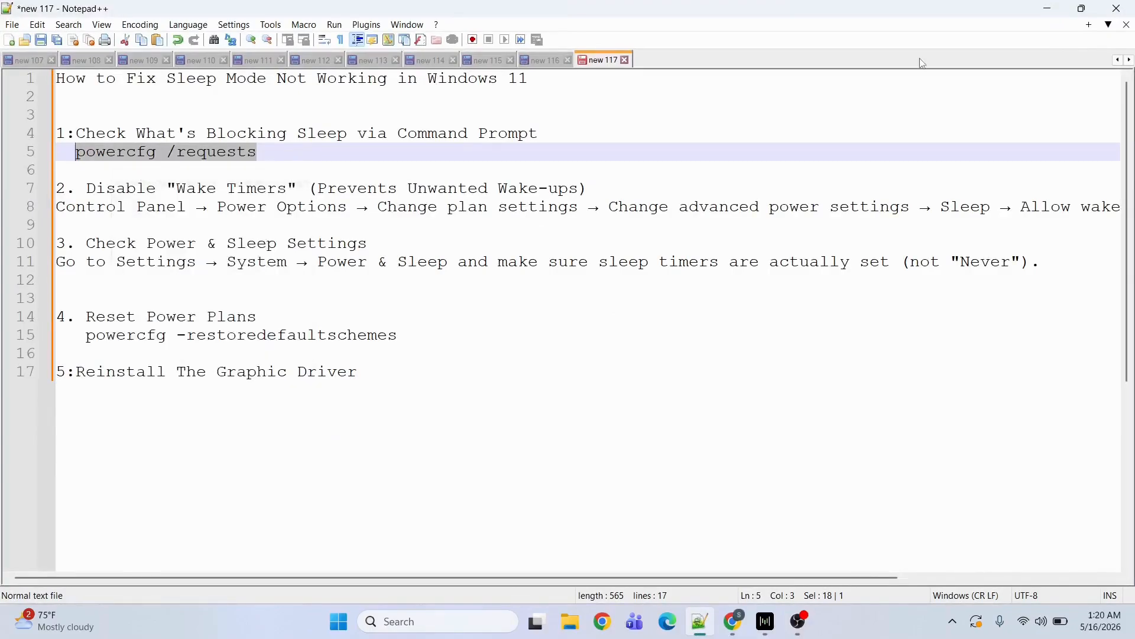
pyautogui.click(1047, 9)
pyautogui.click(408, 622)
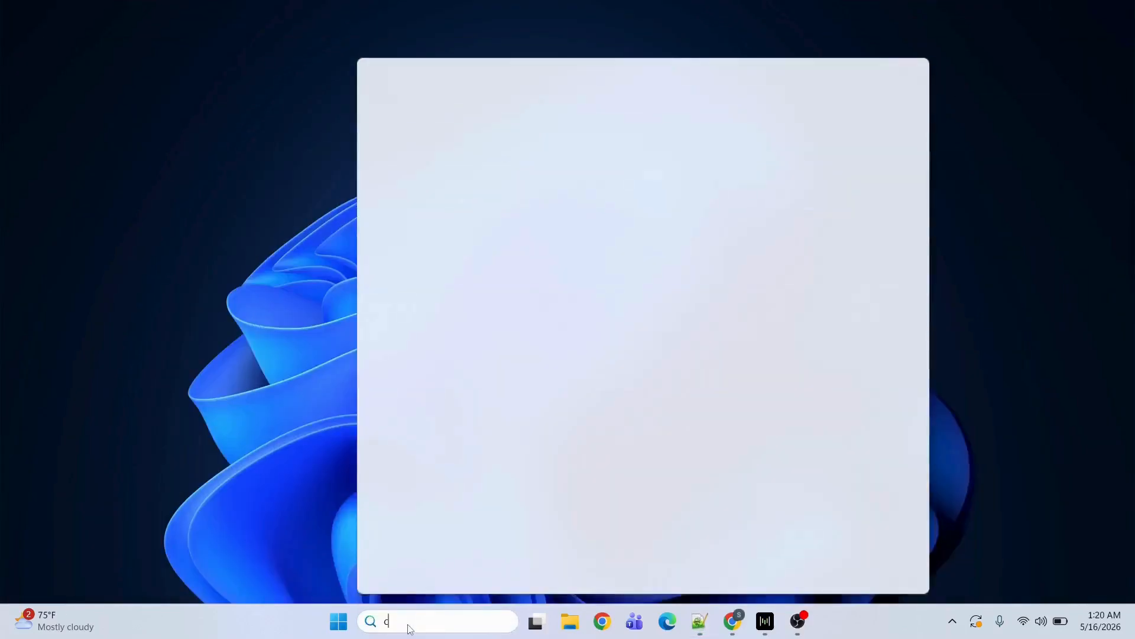
pyautogui.write('co')
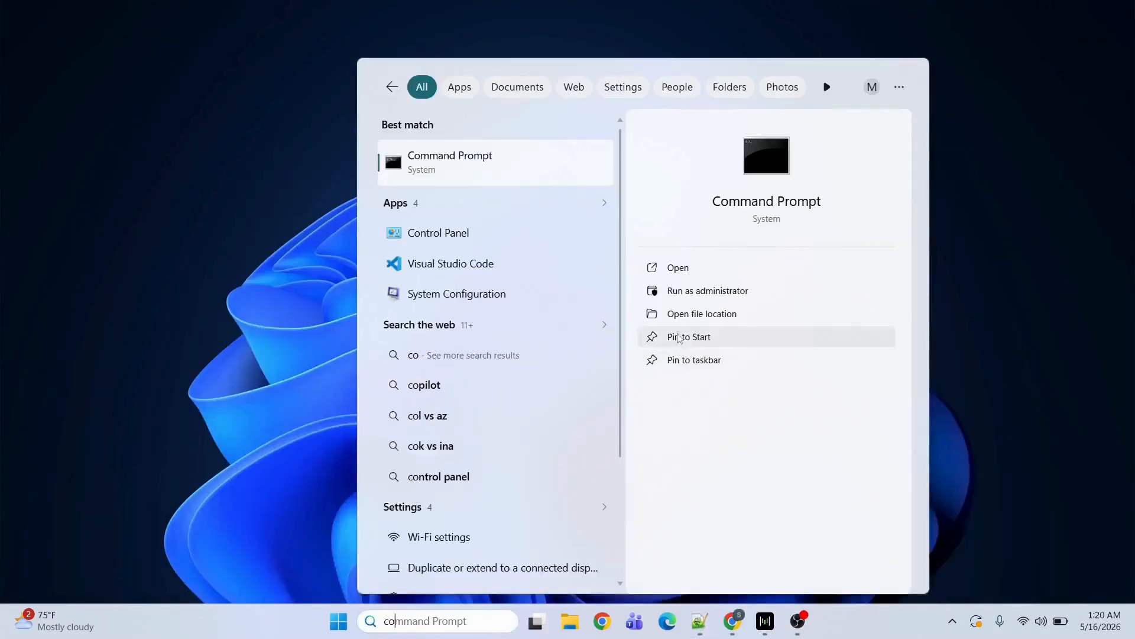
pyautogui.click(677, 291)
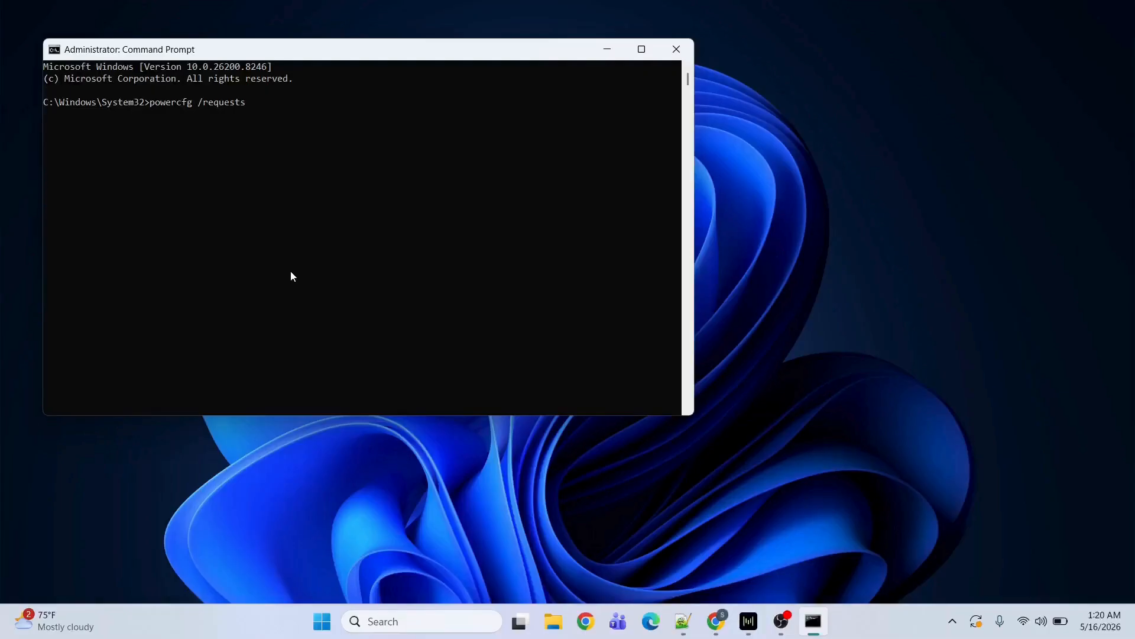
# - Run powercfg /requests to check what is blocking sleep, and close Command Prompt after reading the output
pyautogui.press('Return')
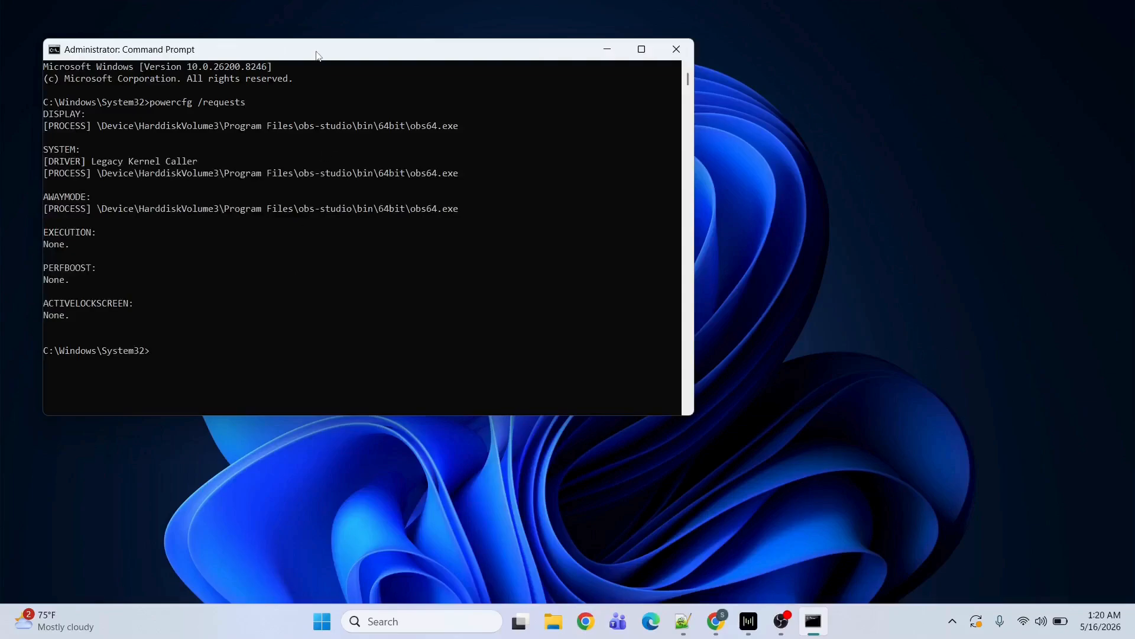
pyautogui.moveTo(317, 55); pyautogui.dragTo(522, 75)
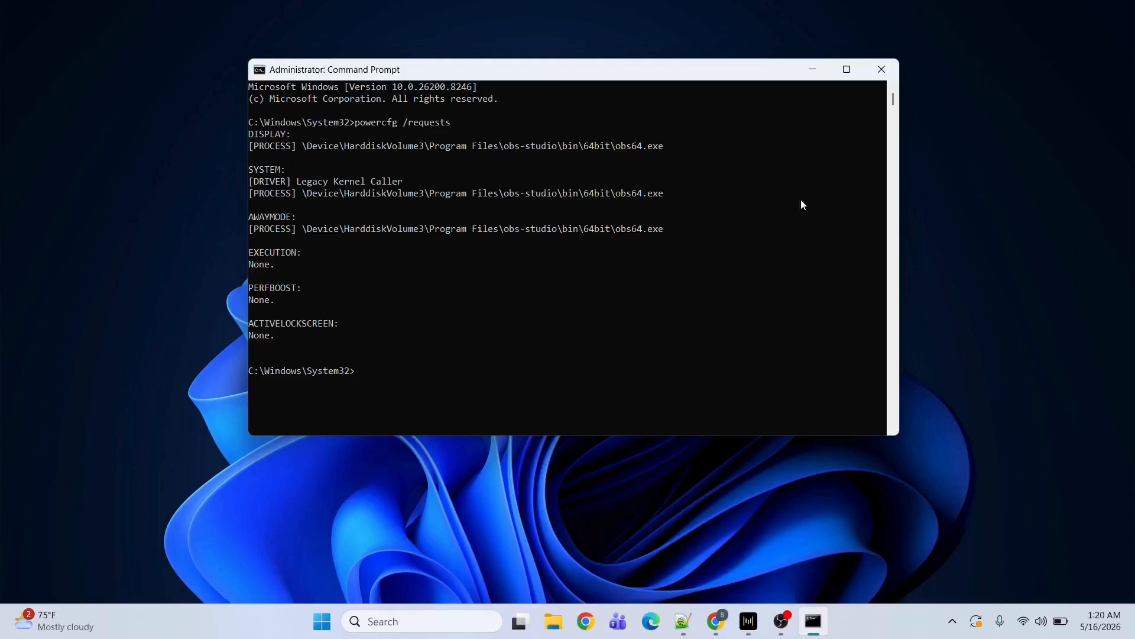
pyautogui.click(879, 71)
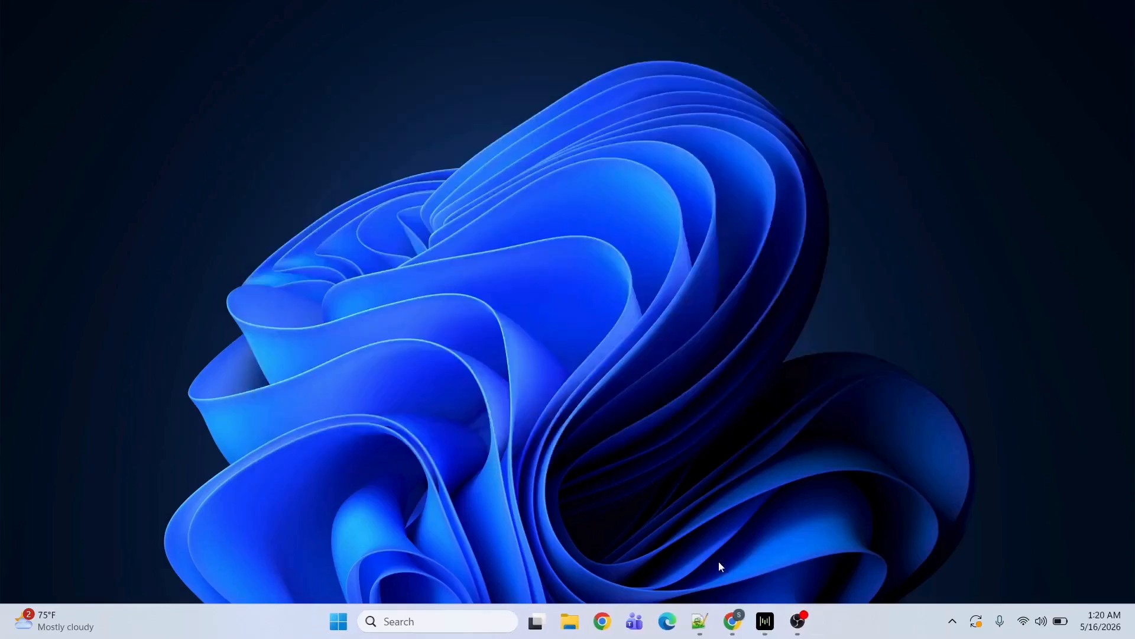
# - Open the Edit power plan page and bring up its advanced power settings
pyautogui.click(700, 626)
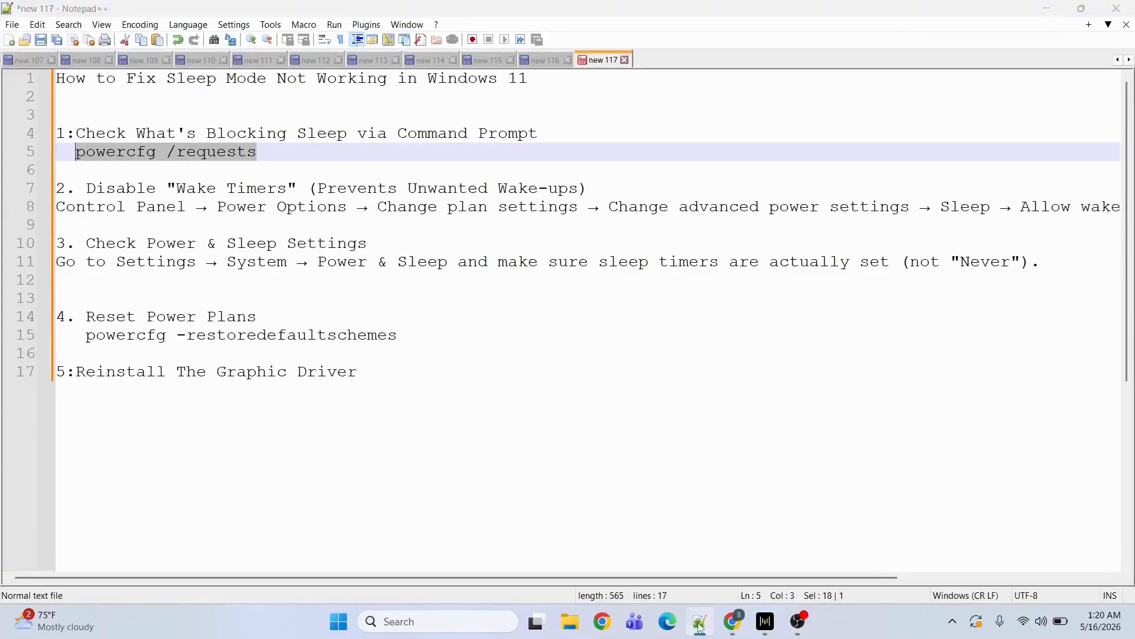
pyautogui.click(700, 625)
pyautogui.click(427, 621)
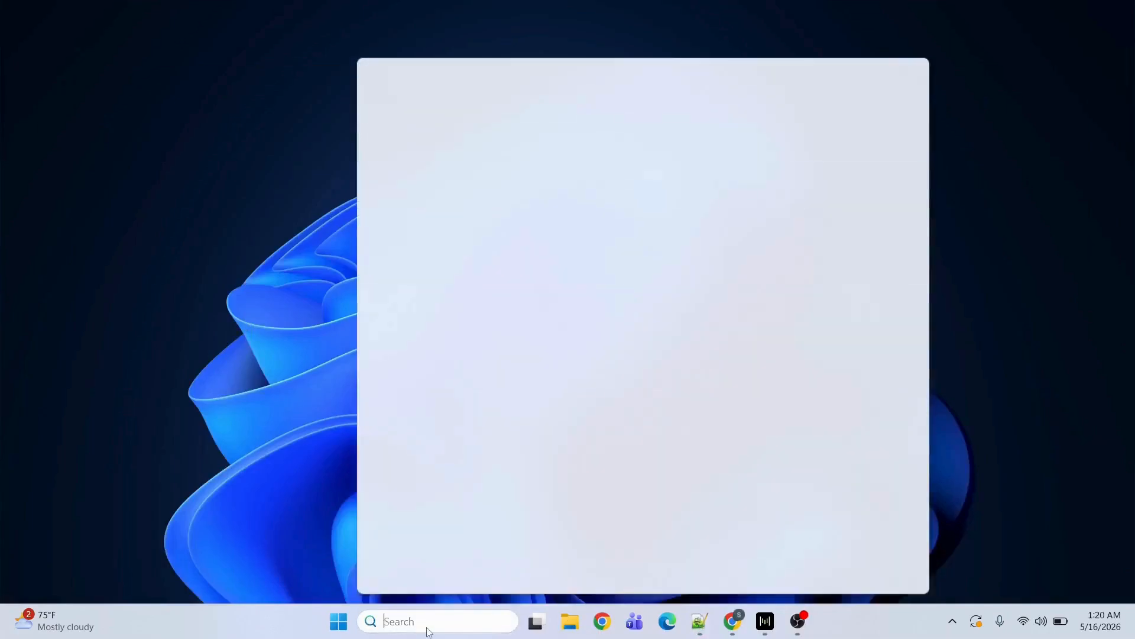
pyautogui.write('po')
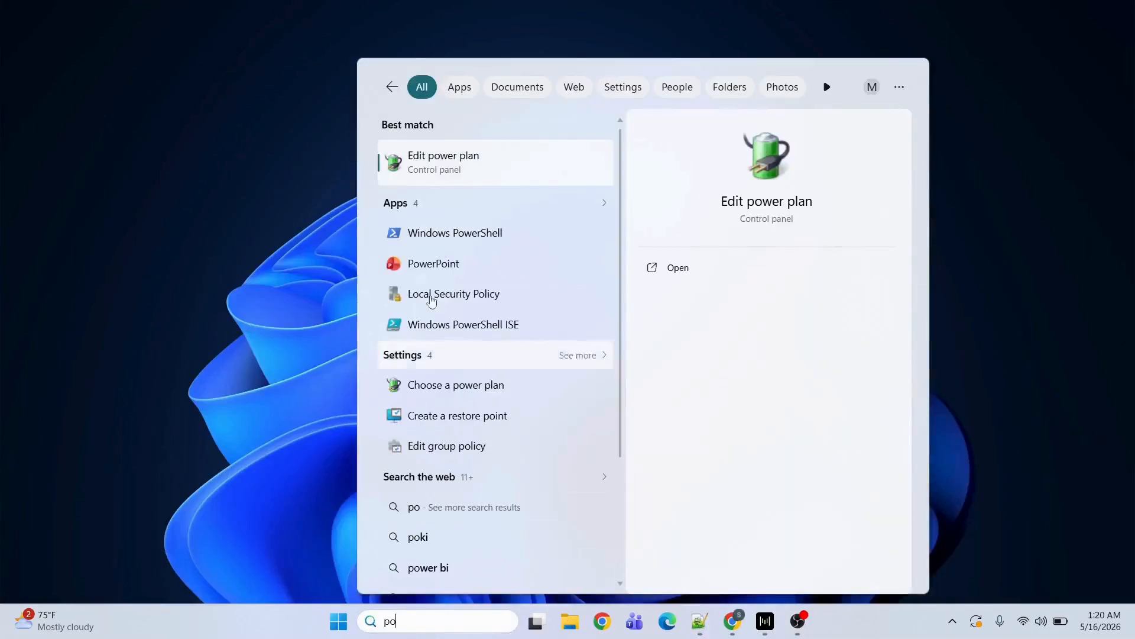
pyautogui.click(437, 150)
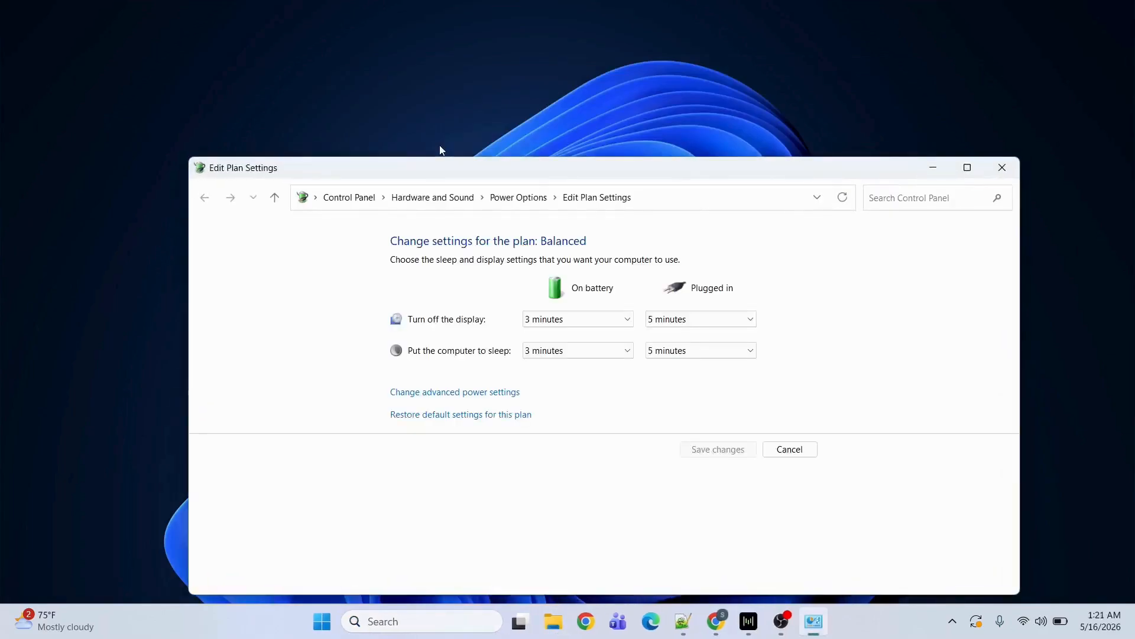
pyautogui.click(430, 393)
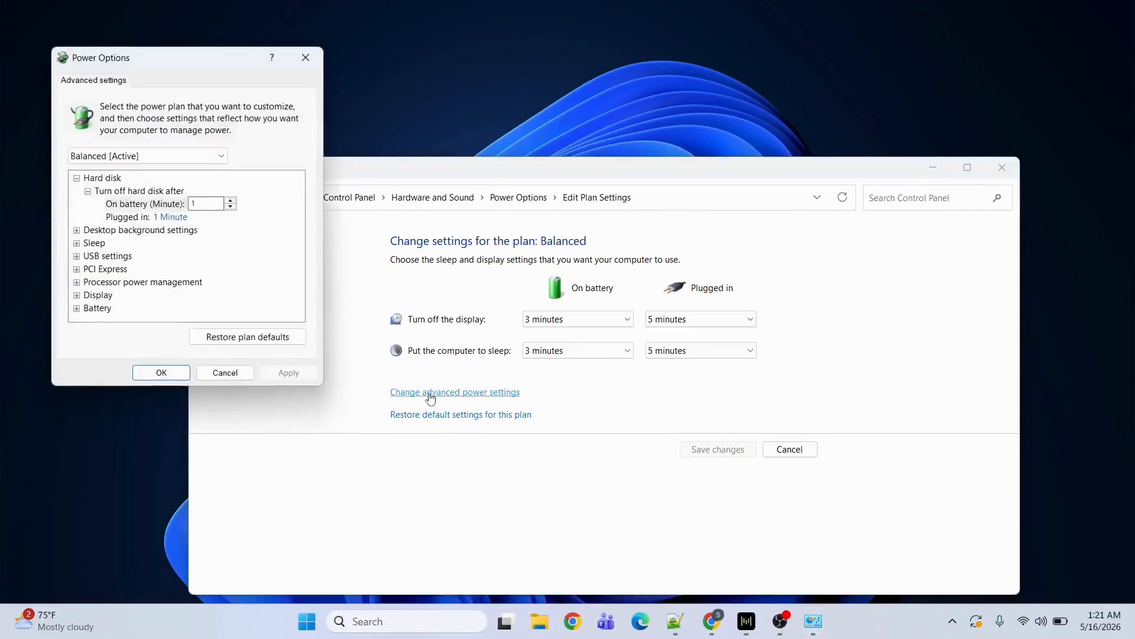
# - Set Allow wake timers under Sleep to Disable for both On battery and Plugged in, and apply the change
pyautogui.click(76, 244)
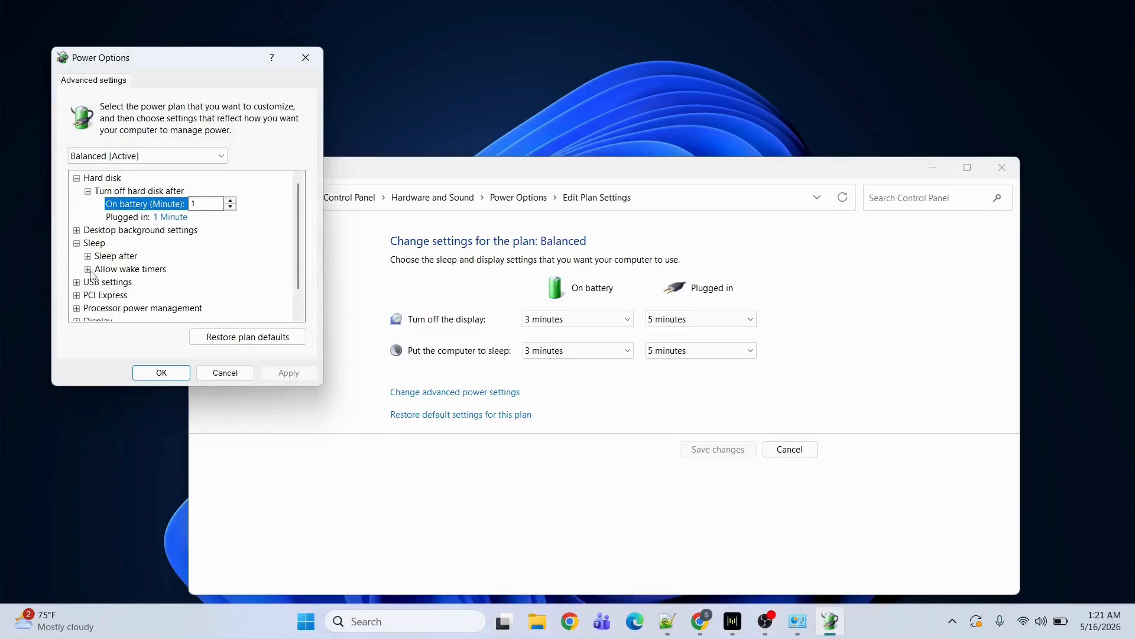
pyautogui.click(88, 270)
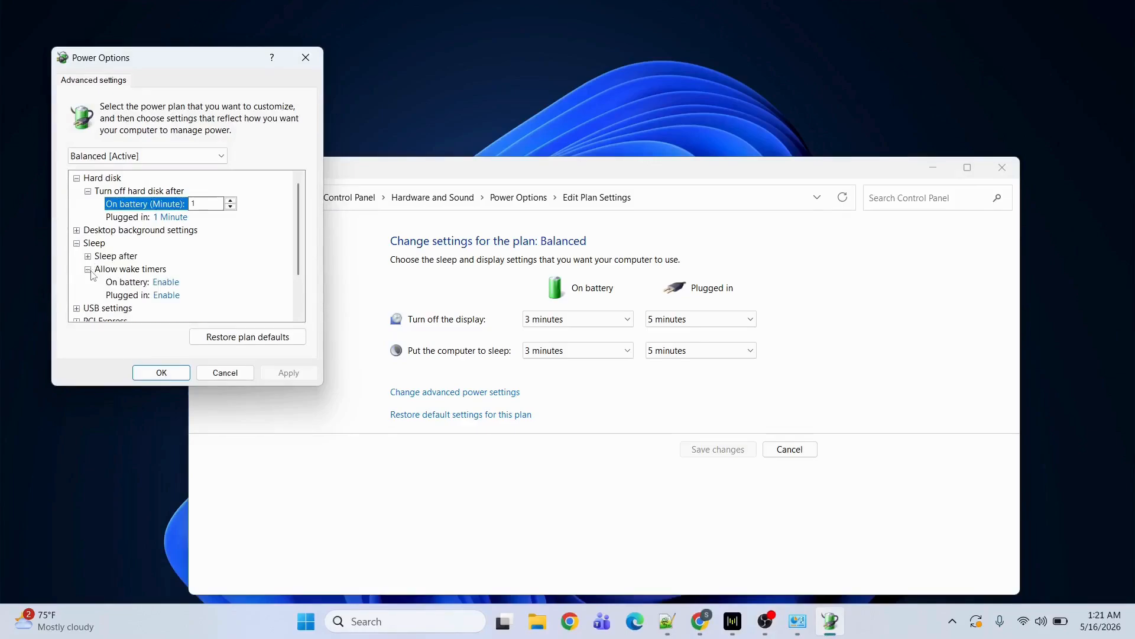
pyautogui.click(175, 284)
pyautogui.click(175, 283)
pyautogui.click(175, 298)
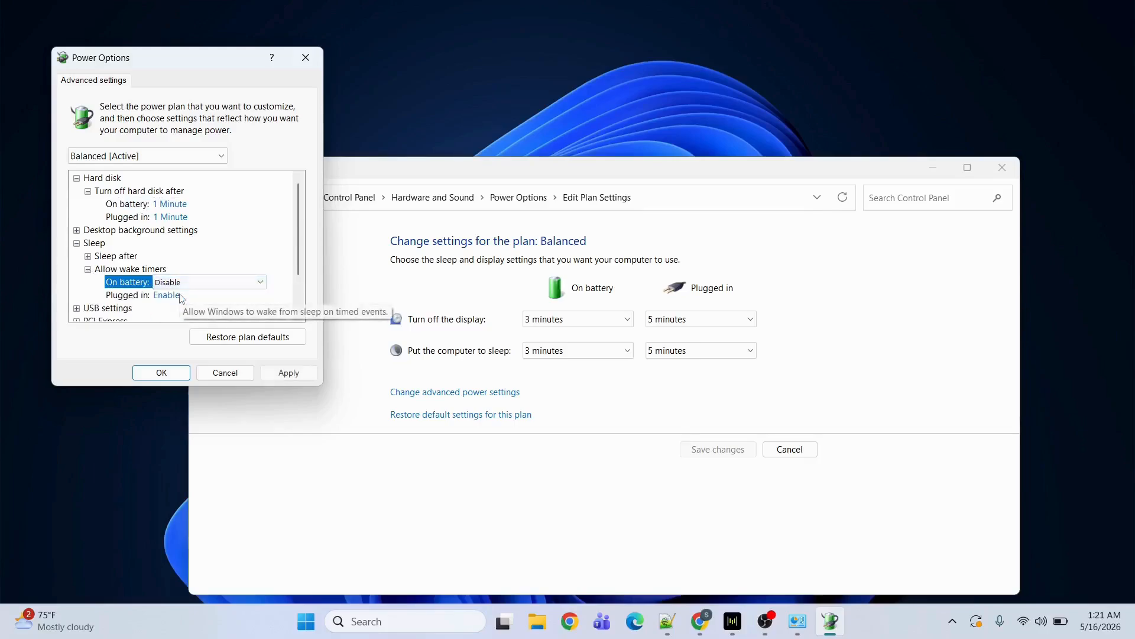
pyautogui.click(176, 295)
pyautogui.click(176, 295)
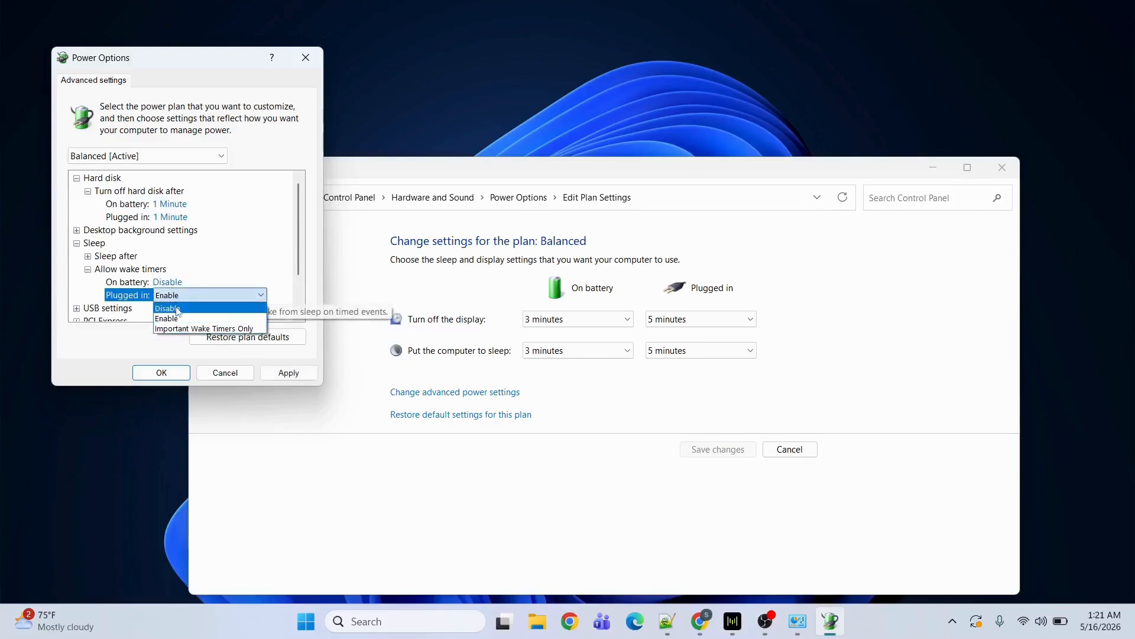
pyautogui.click(177, 309)
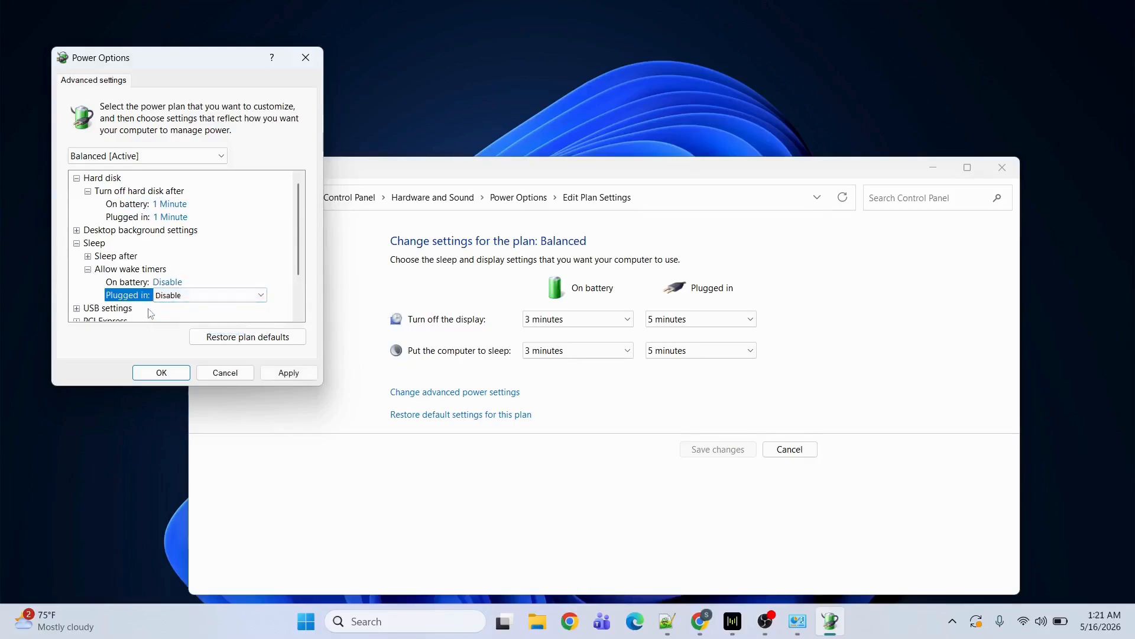
pyautogui.click(288, 373)
pyautogui.click(161, 372)
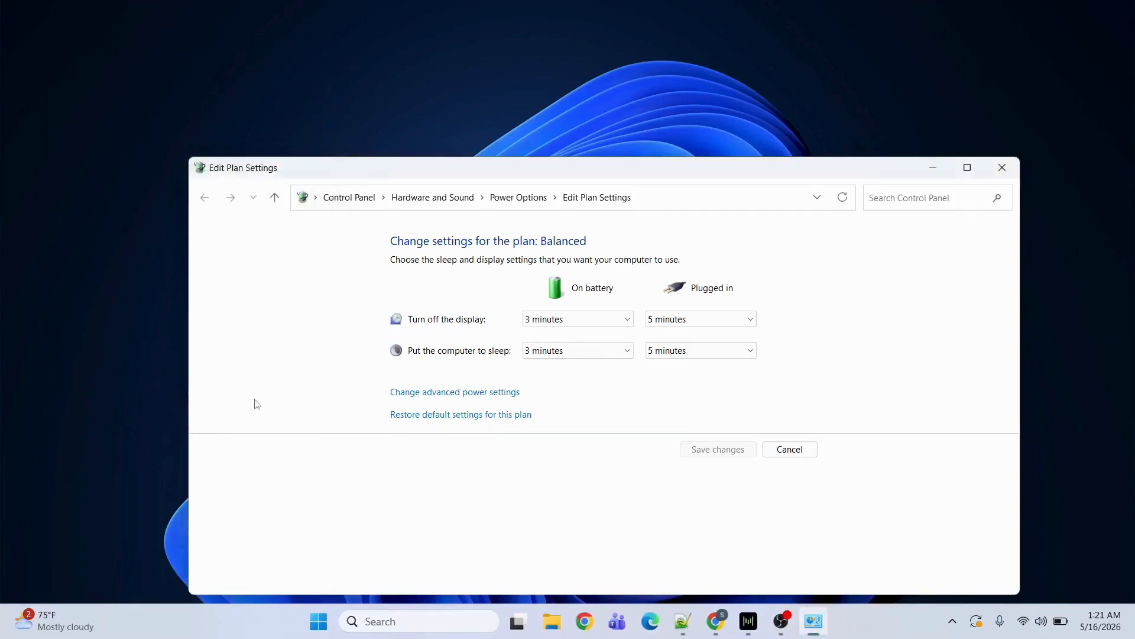
# - Consult the notes for the next fix, open Power & battery in the Windows system settings, and expand Screen timeout
pyautogui.click(684, 627)
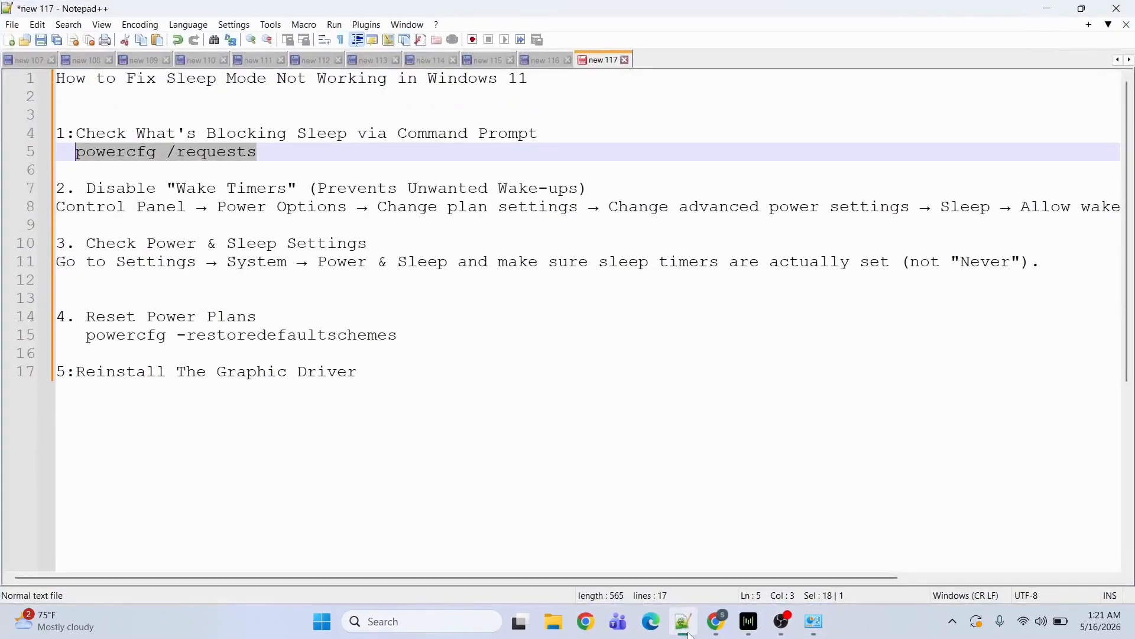
pyautogui.click(686, 632)
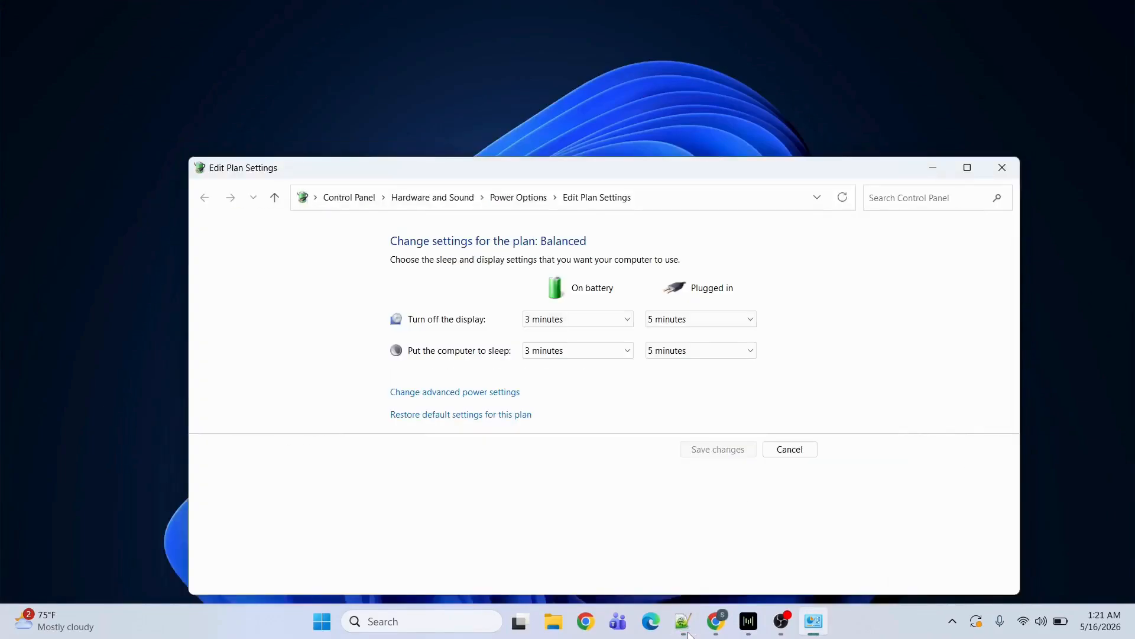
pyautogui.click(684, 628)
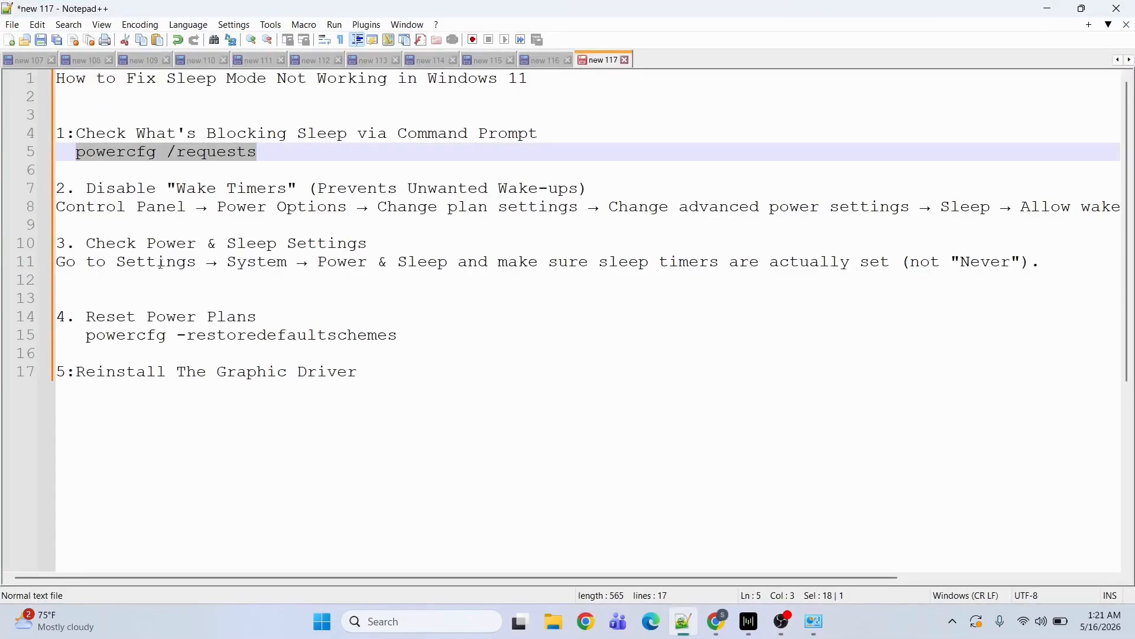
pyautogui.click(684, 622)
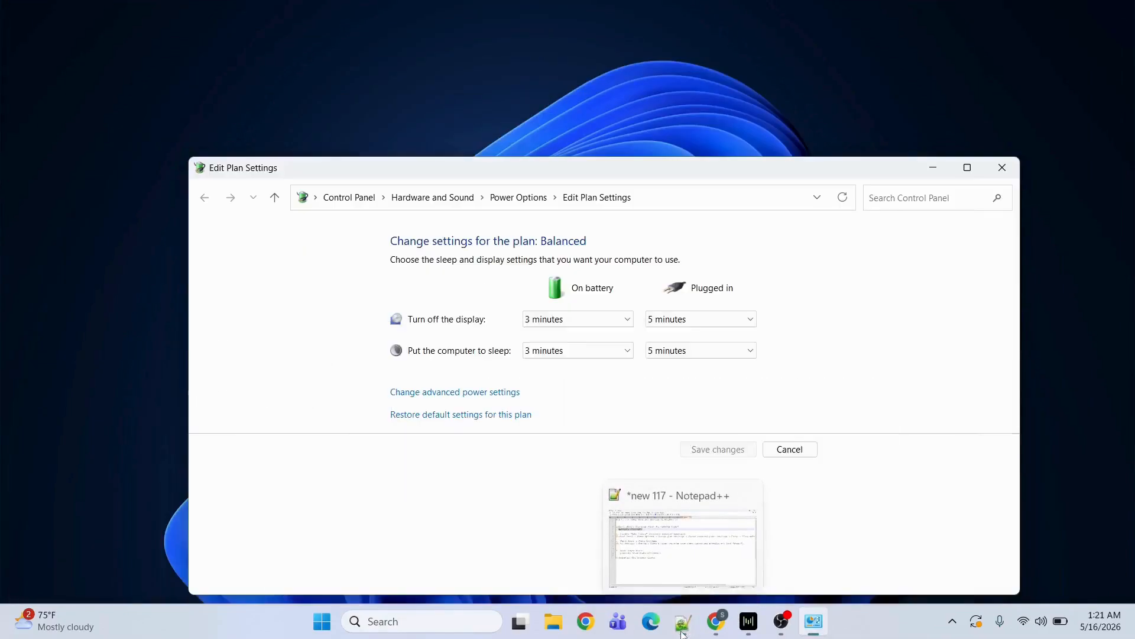
pyautogui.click(434, 632)
pyautogui.write('settings')
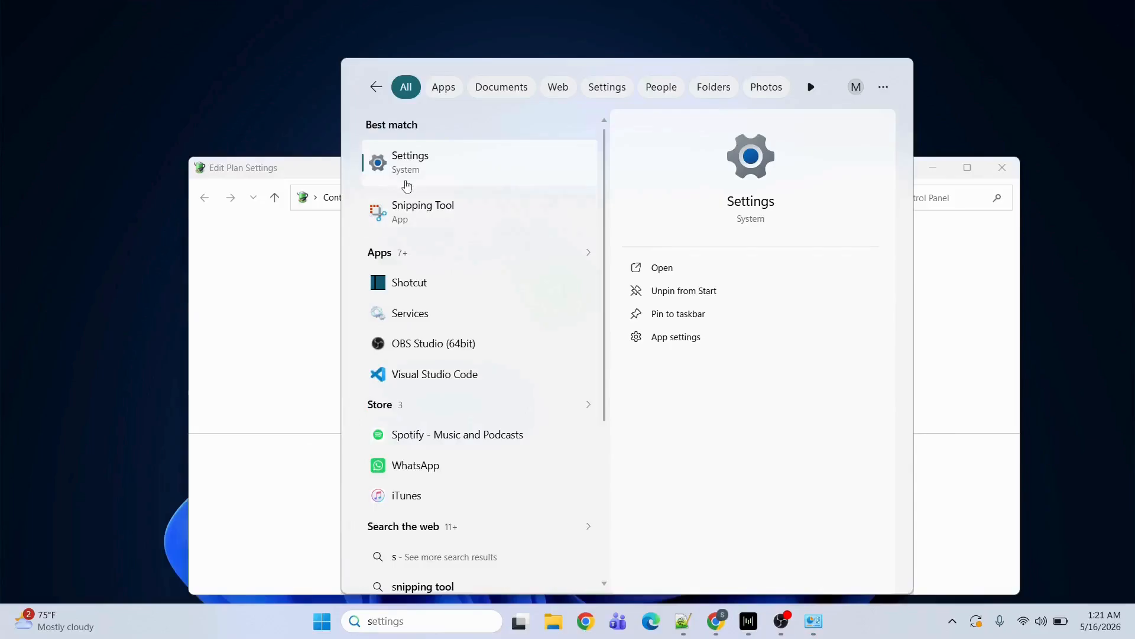
pyautogui.click(416, 177)
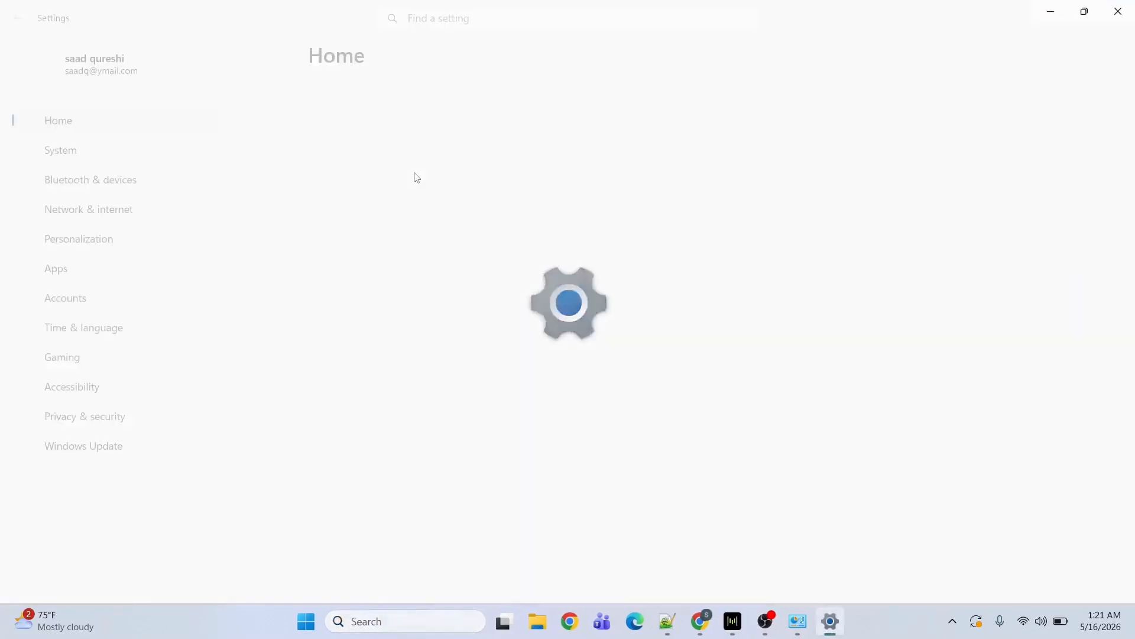
pyautogui.click(60, 153)
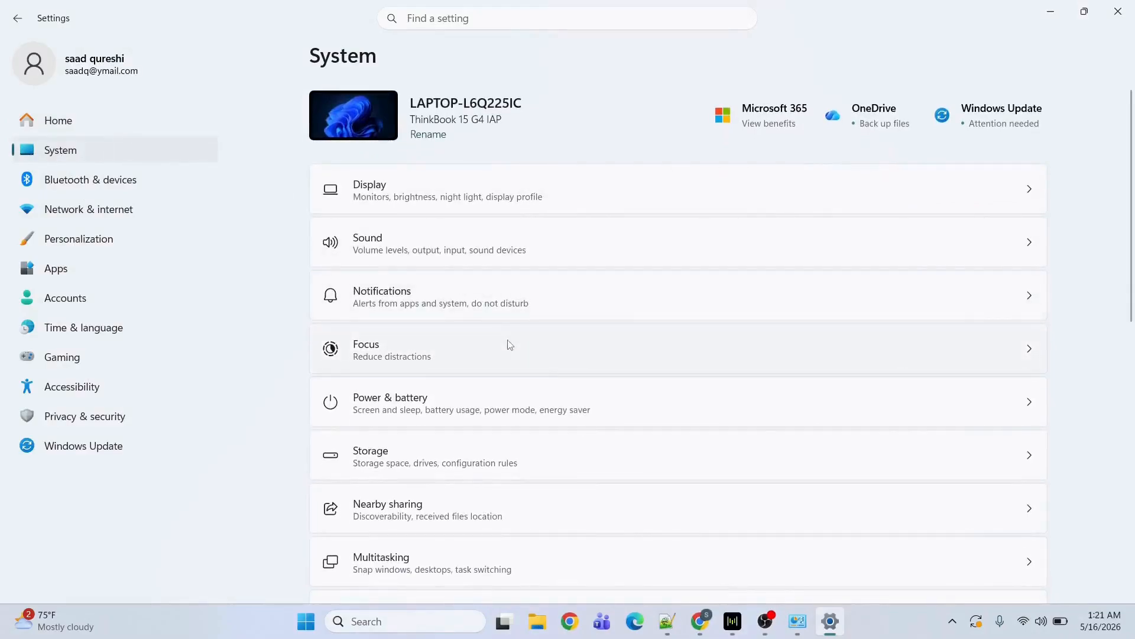
pyautogui.click(1029, 405)
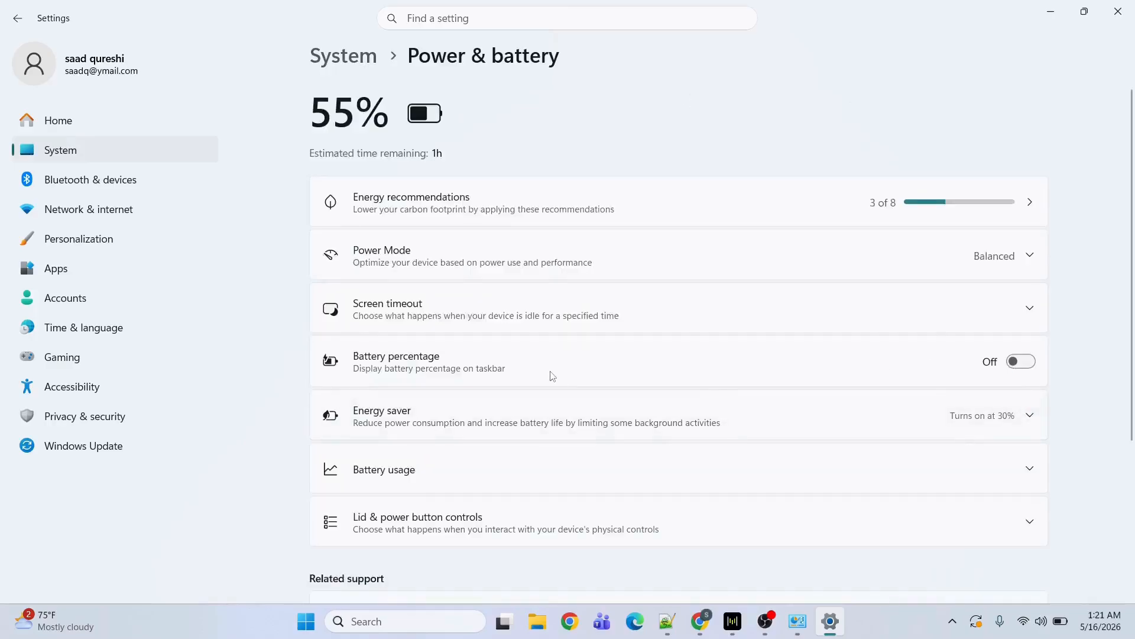
pyautogui.click(1030, 311)
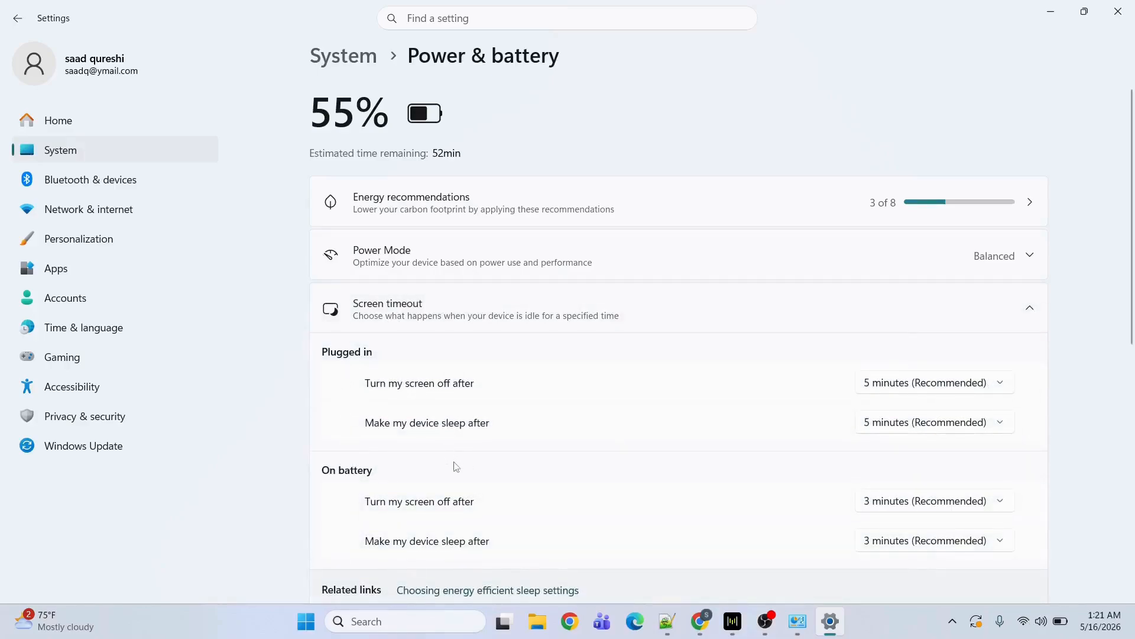
# - Review the screen-off timeout options for both power states and the plugged-in sleep options, then close Settings without changing them
pyautogui.click(925, 385)
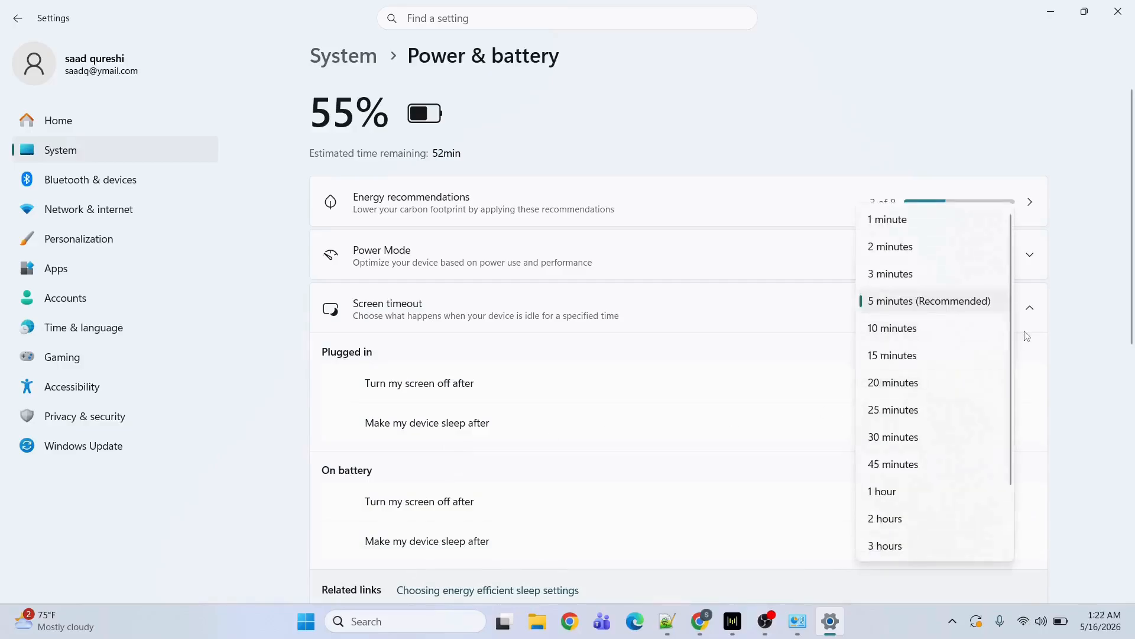
pyautogui.scroll(-3, 1015, 343)
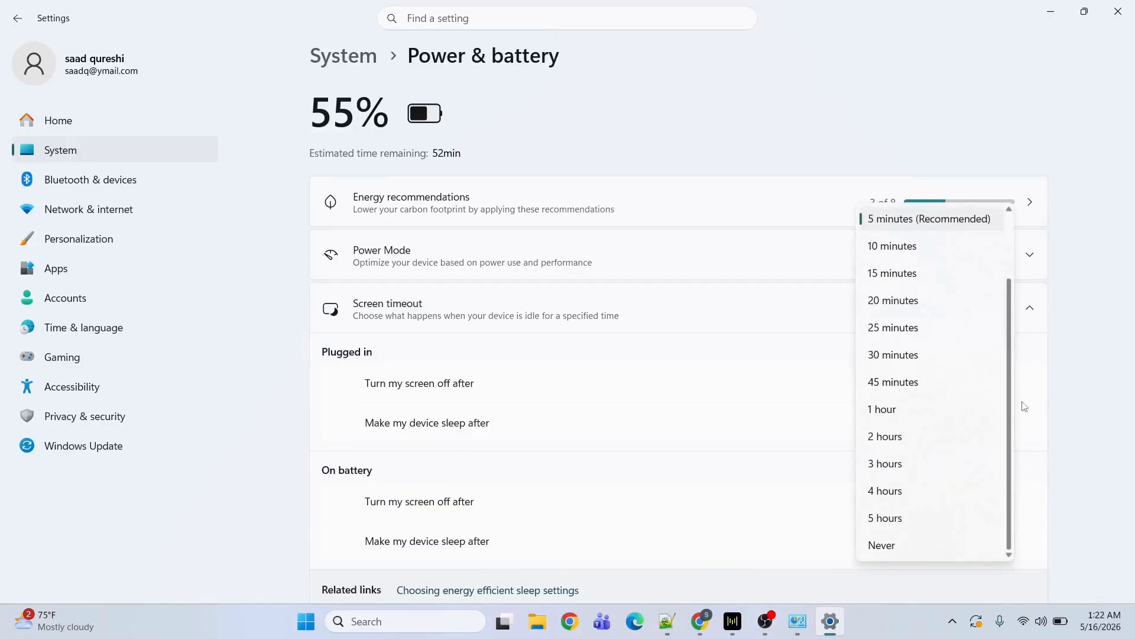
pyautogui.scroll(3, 1023, 405)
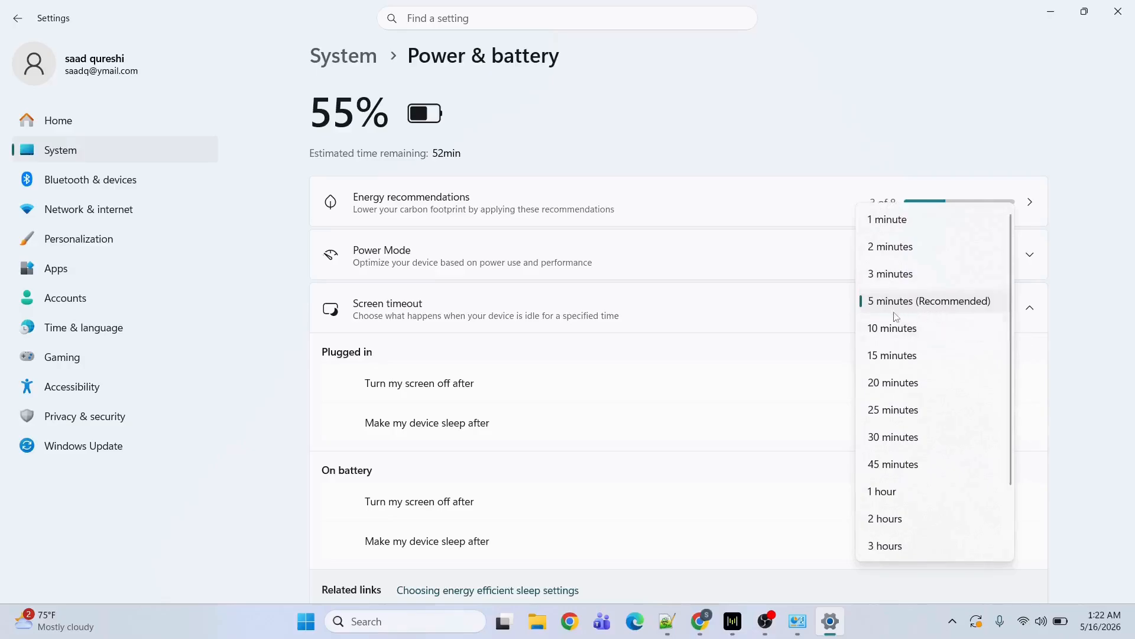
pyautogui.click(1134, 468)
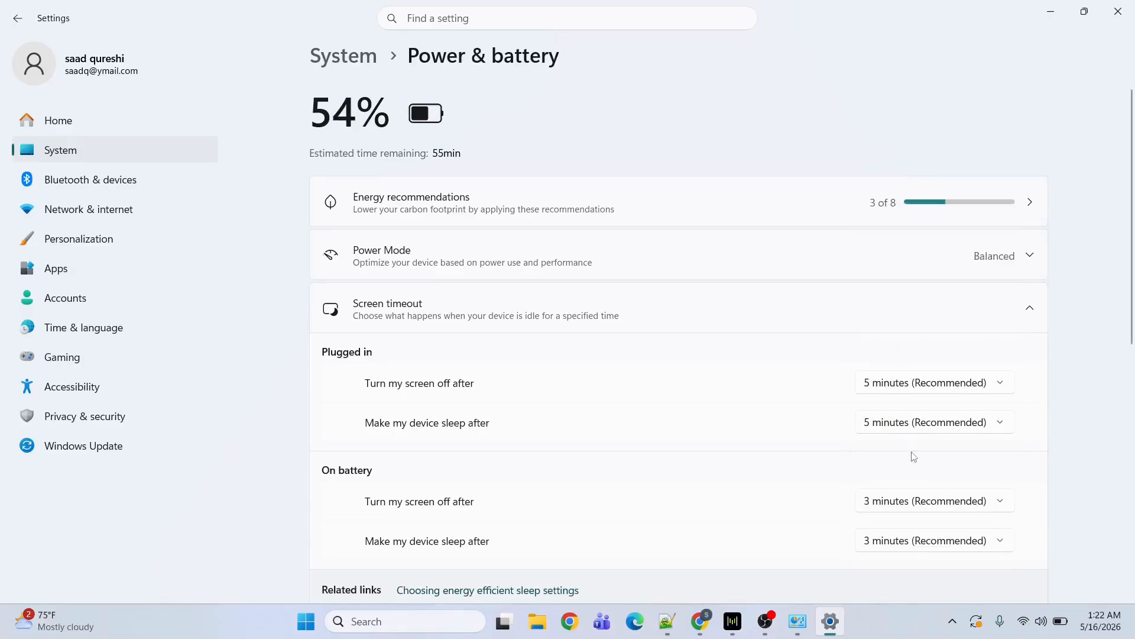
pyautogui.click(923, 421)
pyautogui.scroll(-2, 1011, 450)
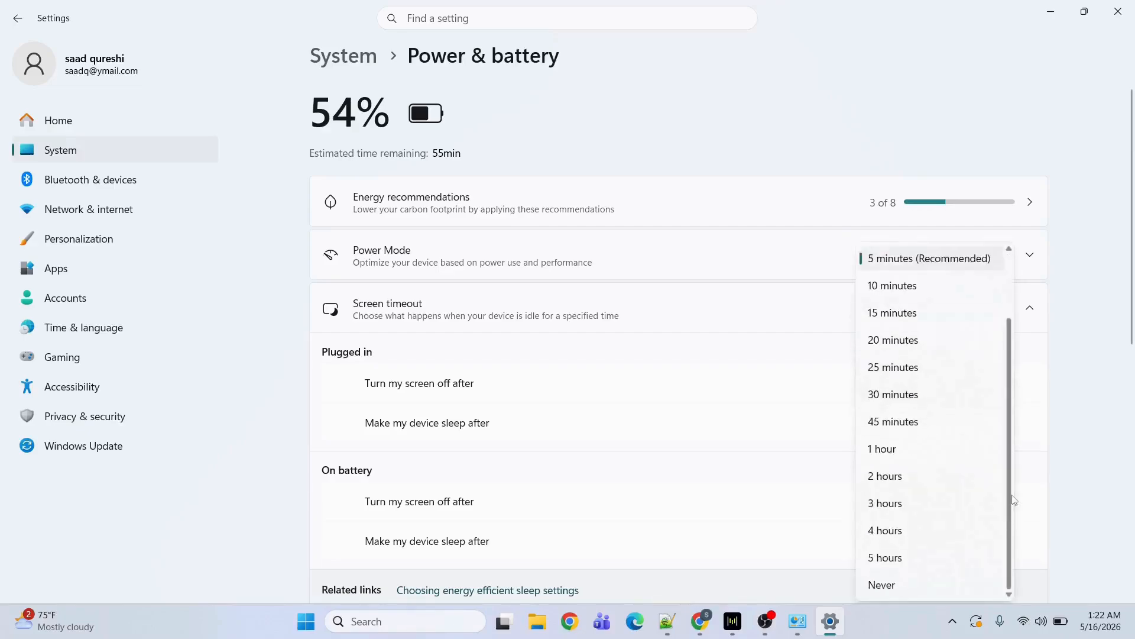
pyautogui.click(1029, 524)
pyautogui.click(961, 503)
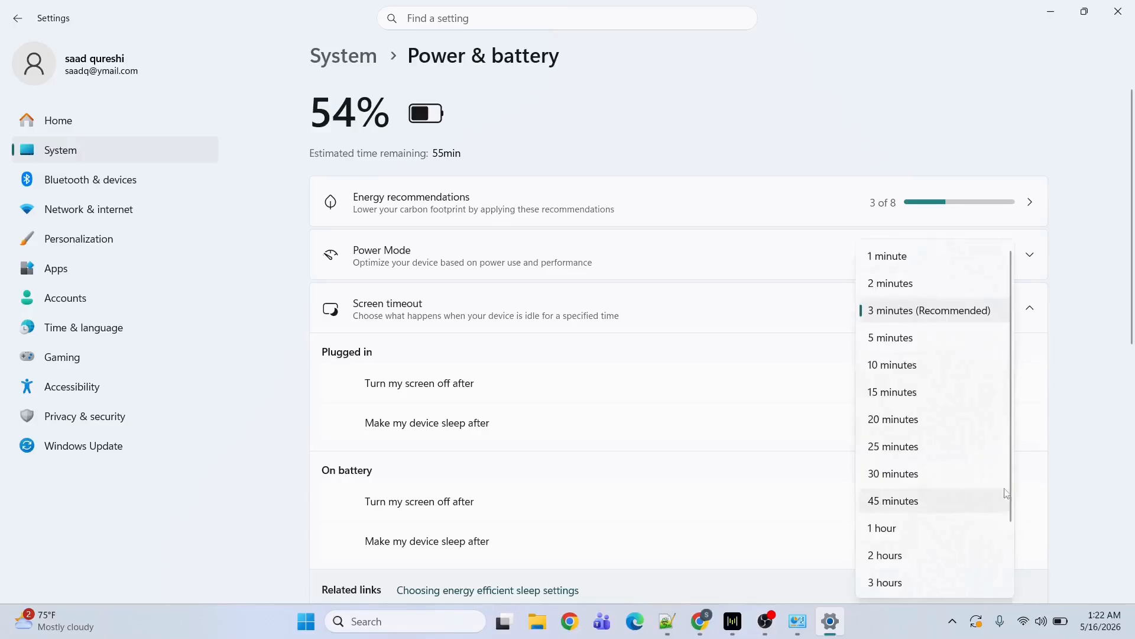
pyautogui.scroll(-2, 1015, 520)
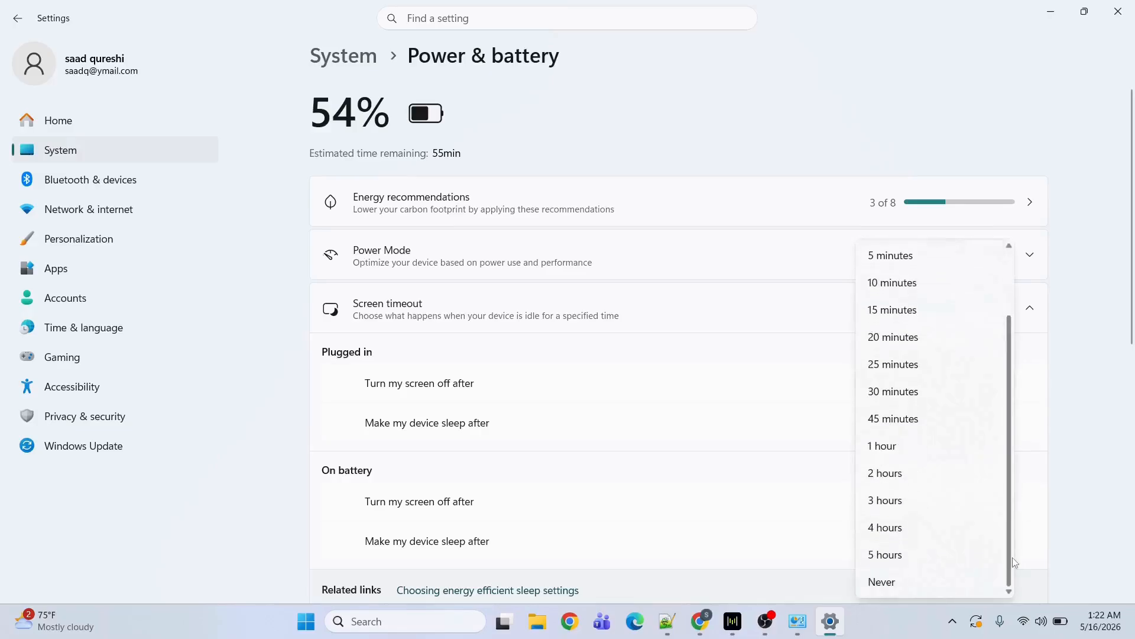
pyautogui.click(1073, 532)
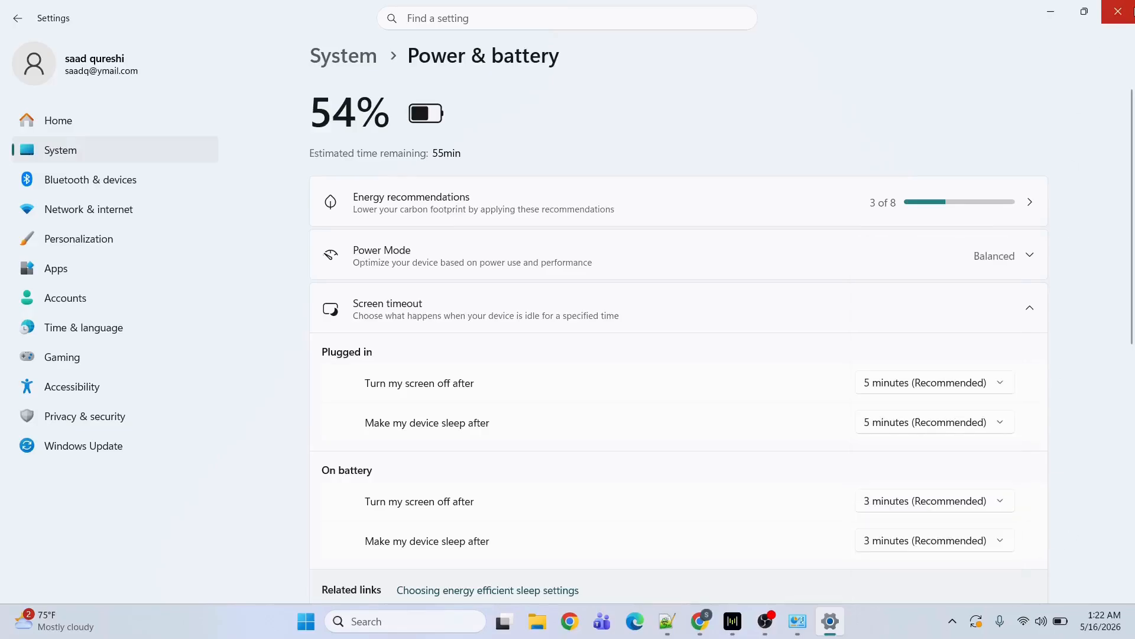
pyautogui.click(1118, 12)
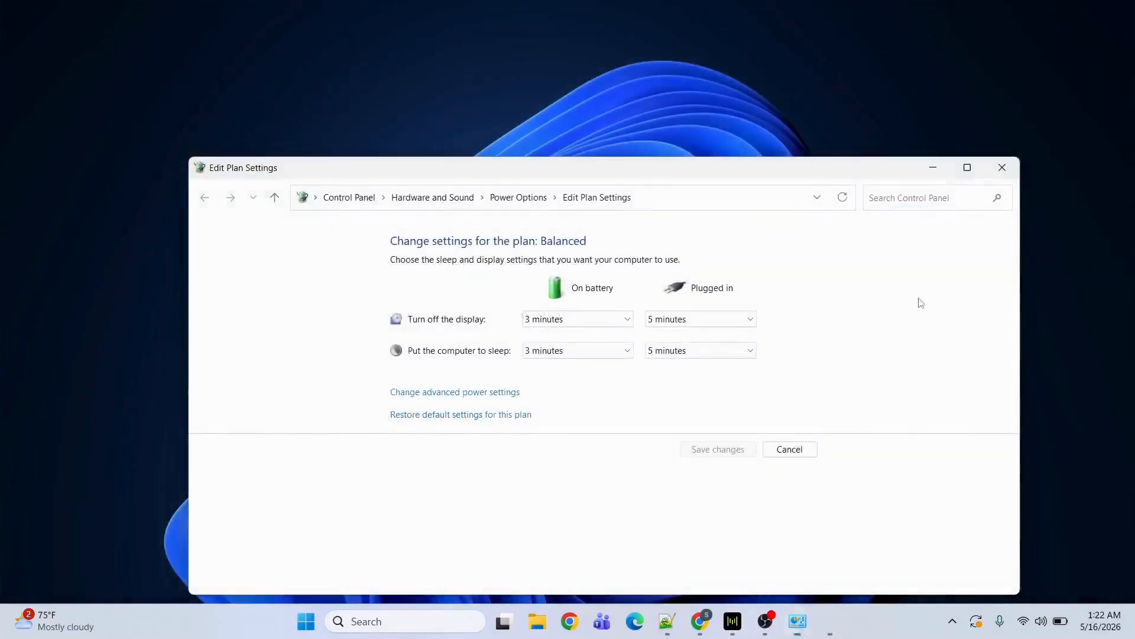
# - Consult the Reset Power Plans entry in the Notepad++ notes and open an administrator Command Prompt beside it
pyautogui.click(684, 621)
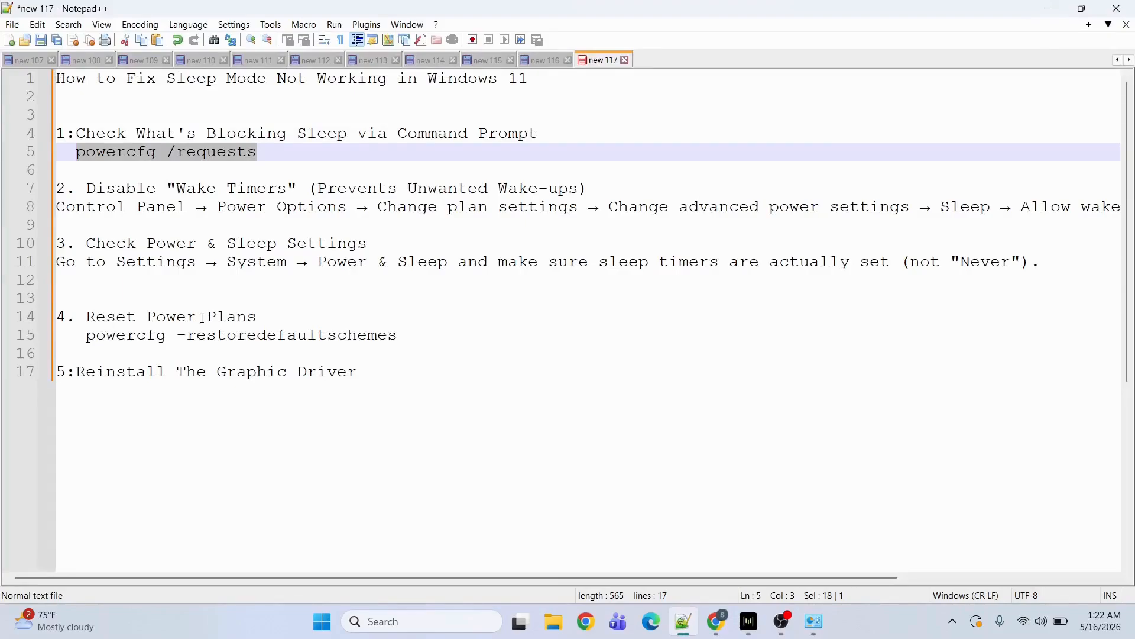
pyautogui.moveTo(400, 334); pyautogui.dragTo(82, 342)
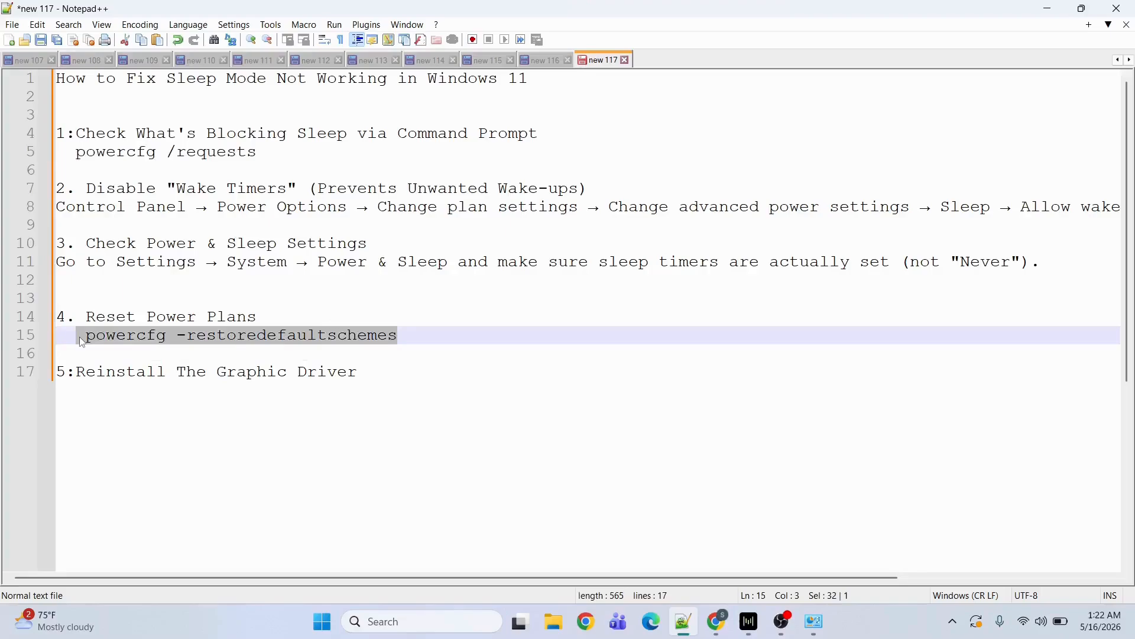
pyautogui.click(398, 336)
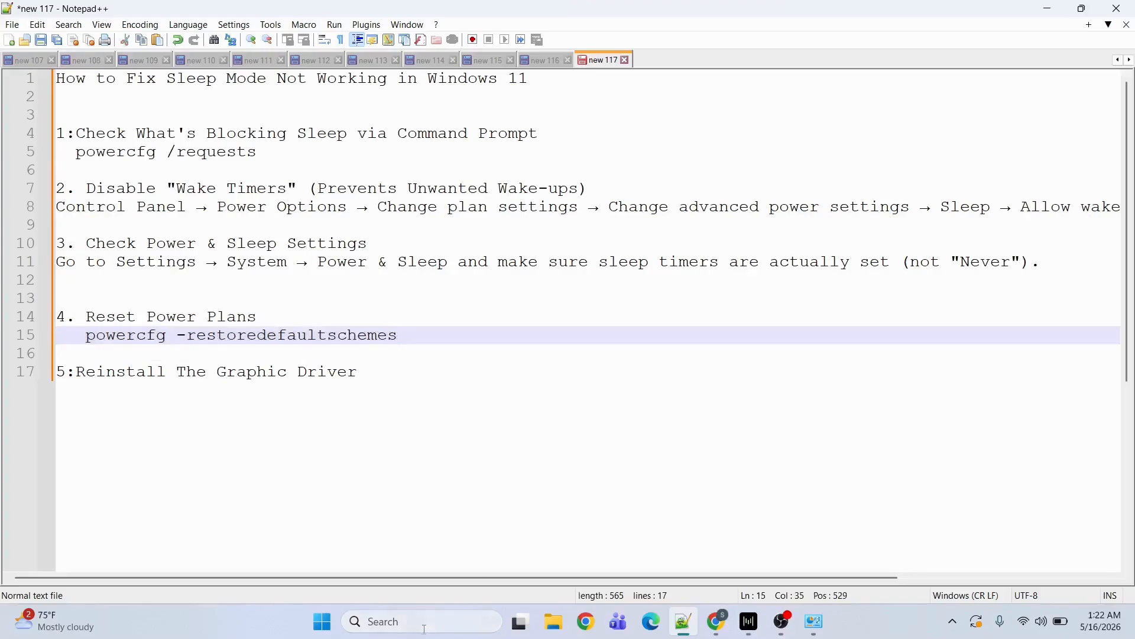
pyautogui.click(424, 628)
pyautogui.write('co')
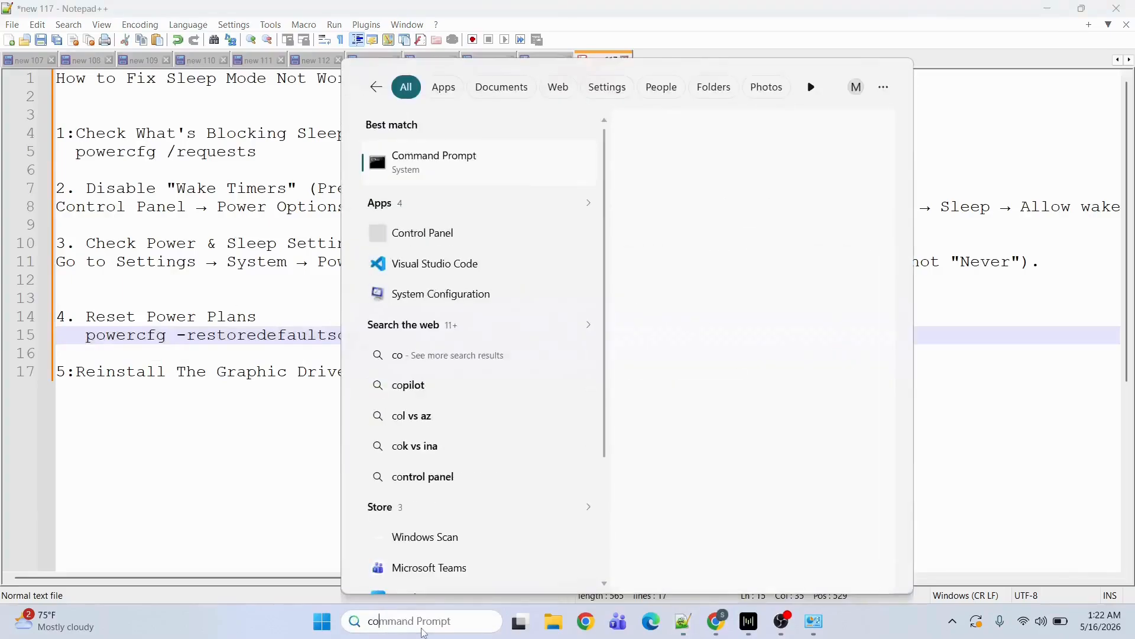
pyautogui.click(674, 292)
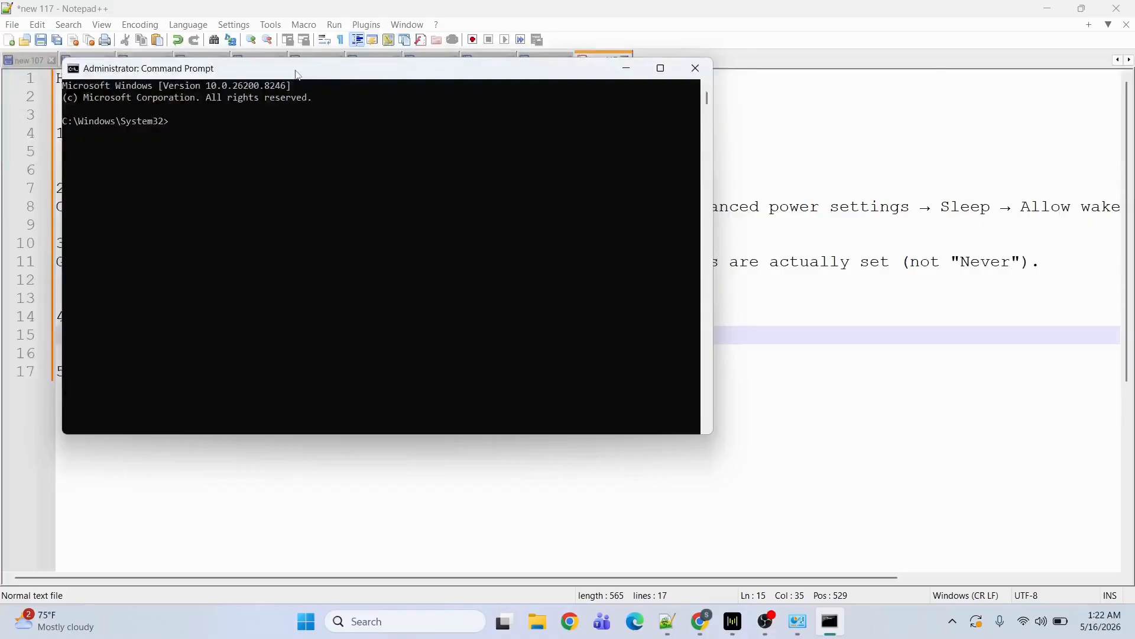
pyautogui.moveTo(296, 71); pyautogui.dragTo(724, 168)
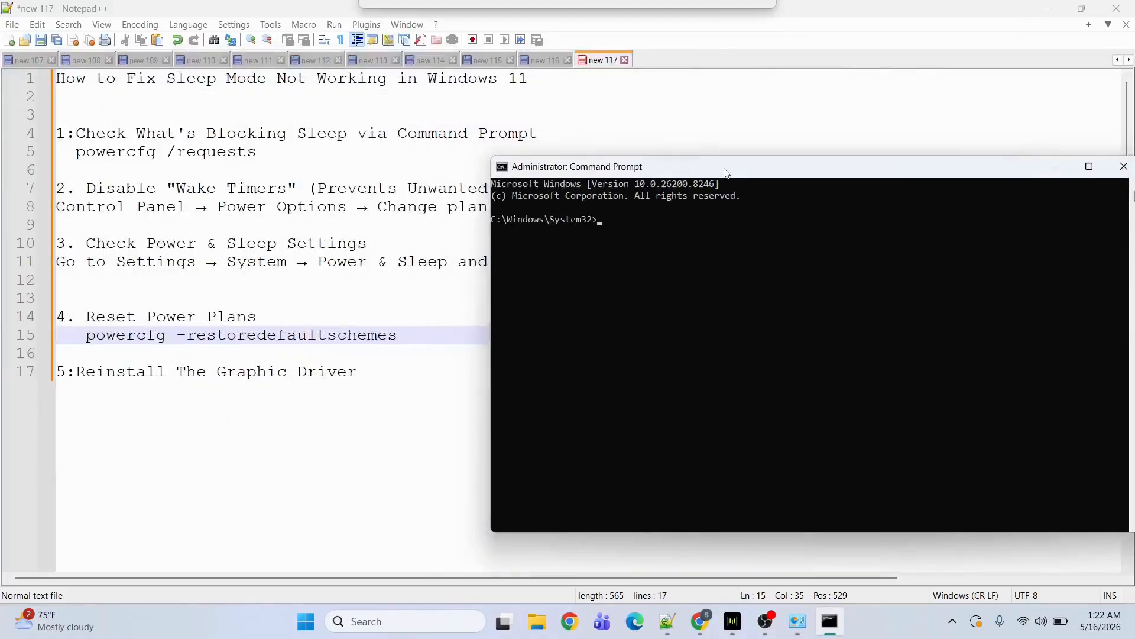
# - Copy powercfg -restoredefaultschemes from the notes and run it in Command Prompt to reset the power plans
pyautogui.moveTo(399, 340); pyautogui.dragTo(89, 344)
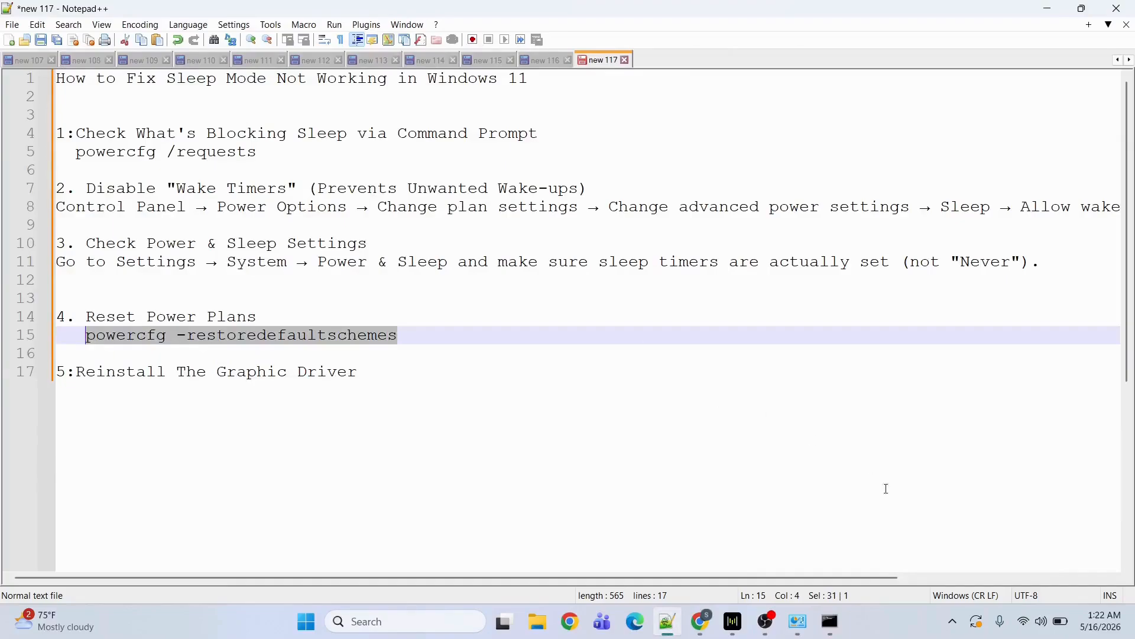
pyautogui.click(828, 631)
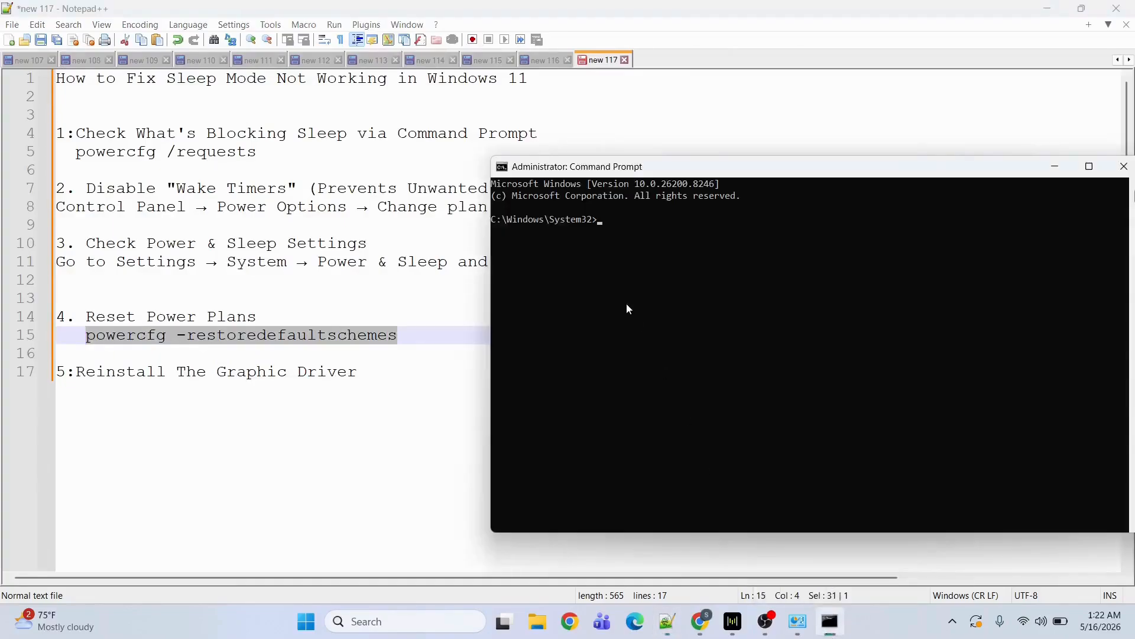
pyautogui.write('powercfg -restoredefaultschemes')
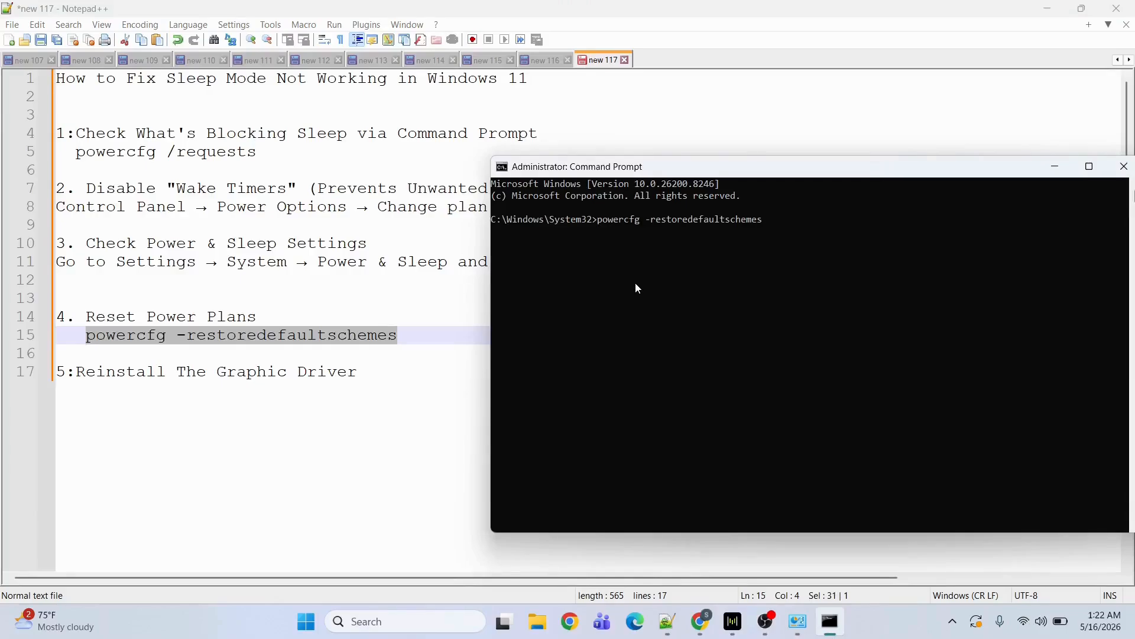
pyautogui.press('Return')
# - Return to the notes for the graphics driver fix, open Device Manager, and expand Display adapters
pyautogui.click(286, 423)
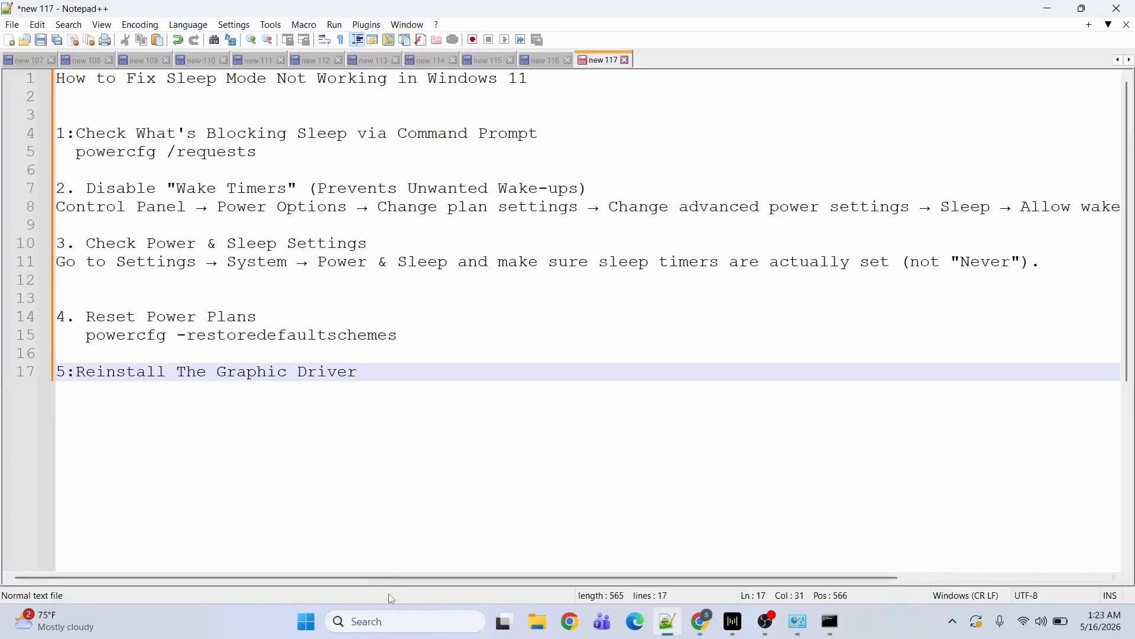
pyautogui.click(382, 626)
pyautogui.write('de')
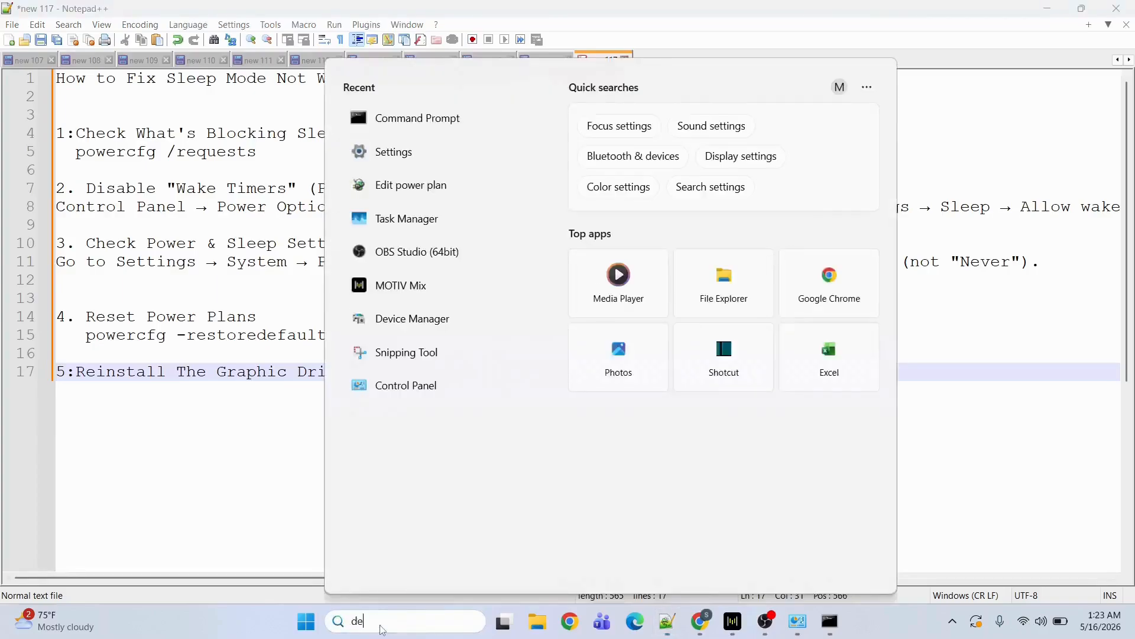
pyautogui.click(426, 169)
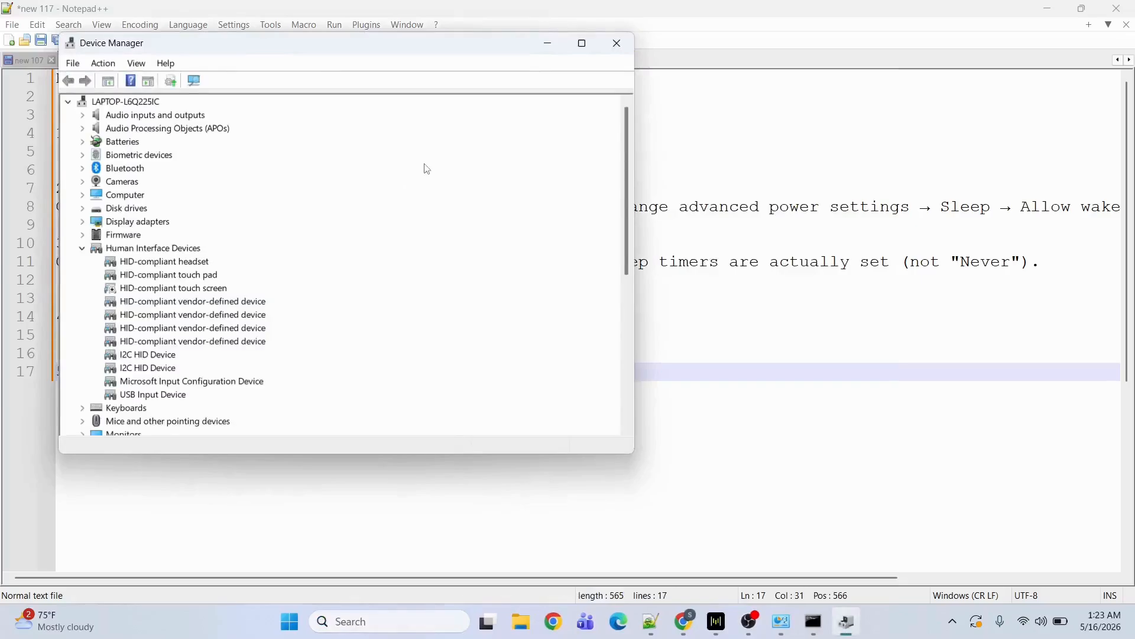
pyautogui.click(82, 248)
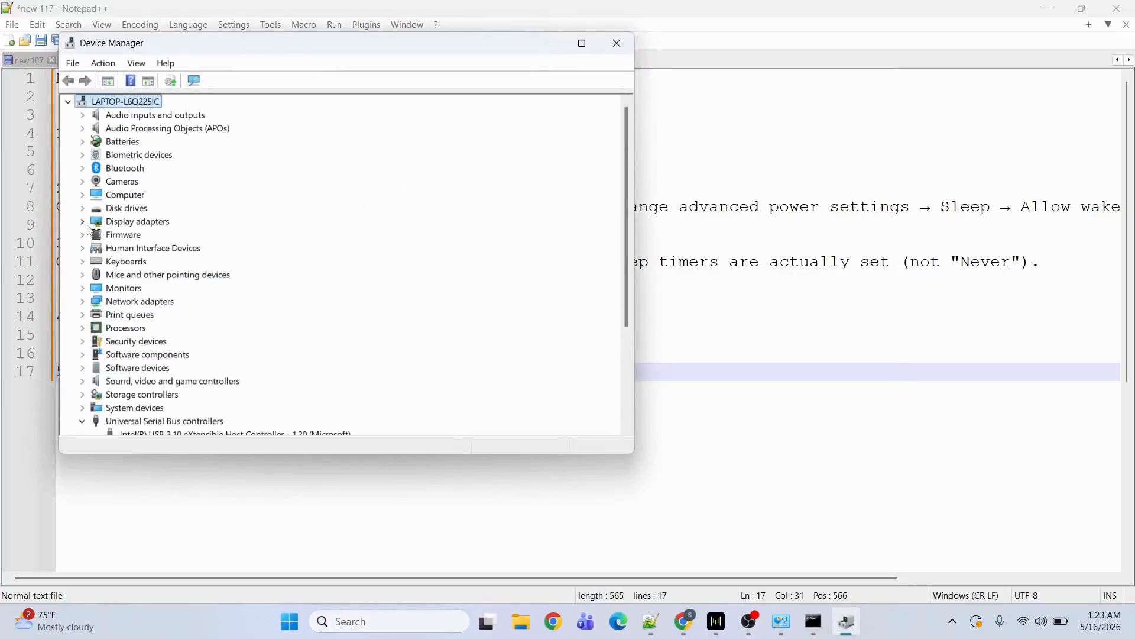
pyautogui.click(83, 222)
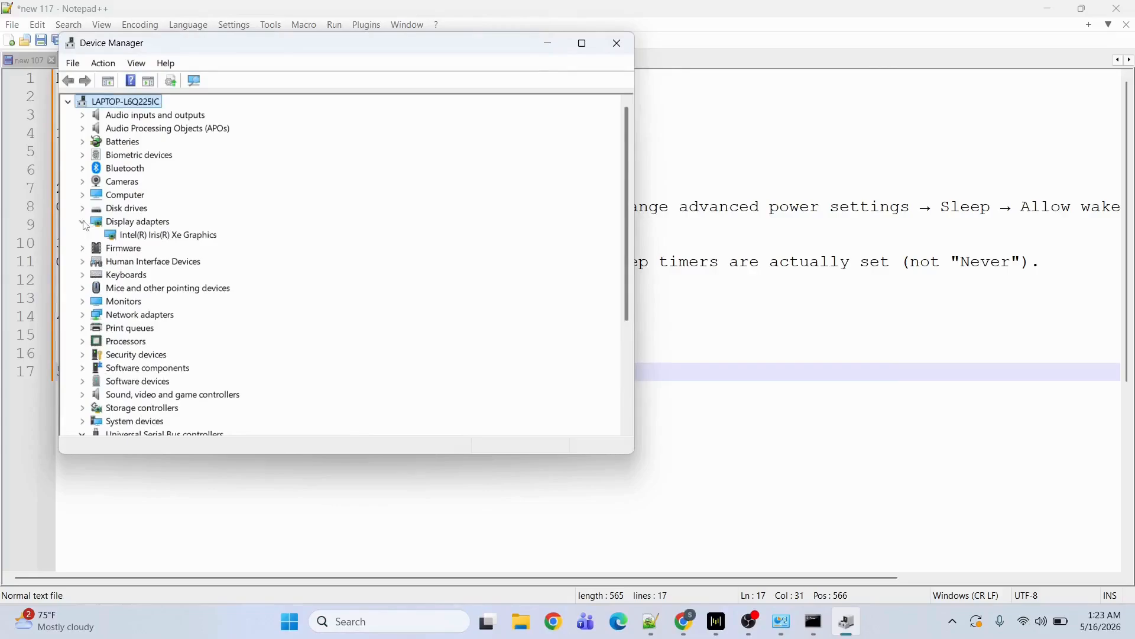
# - Start uninstalling the Intel(R) Iris(R) Xe Graphics device under Display adapters
pyautogui.click(165, 235)
pyautogui.rightClick(166, 236)
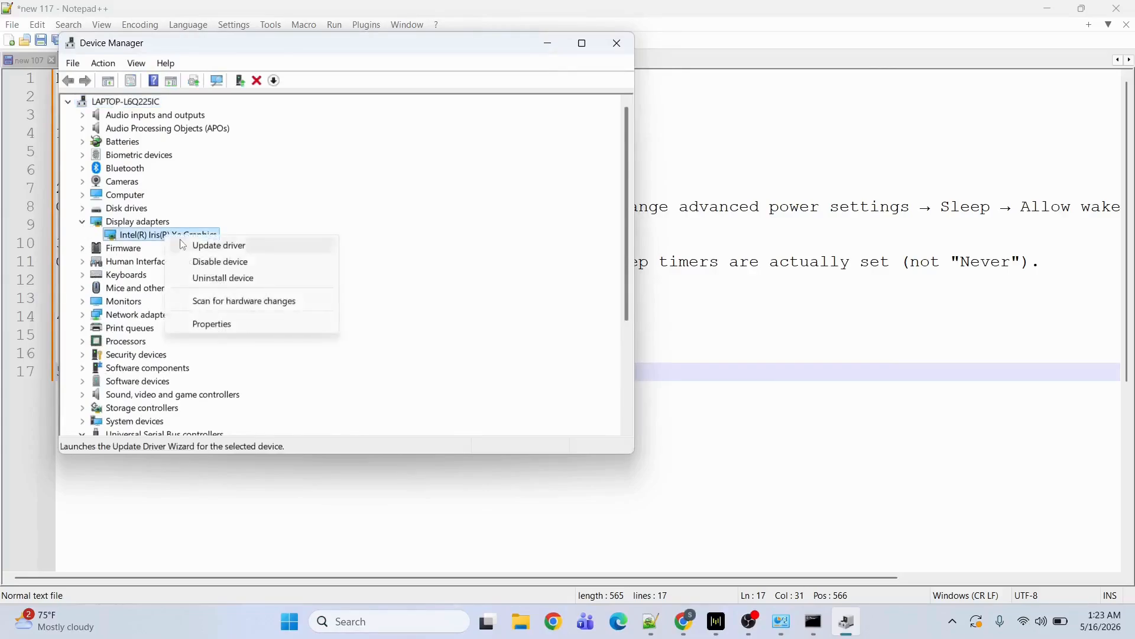
pyautogui.click(223, 280)
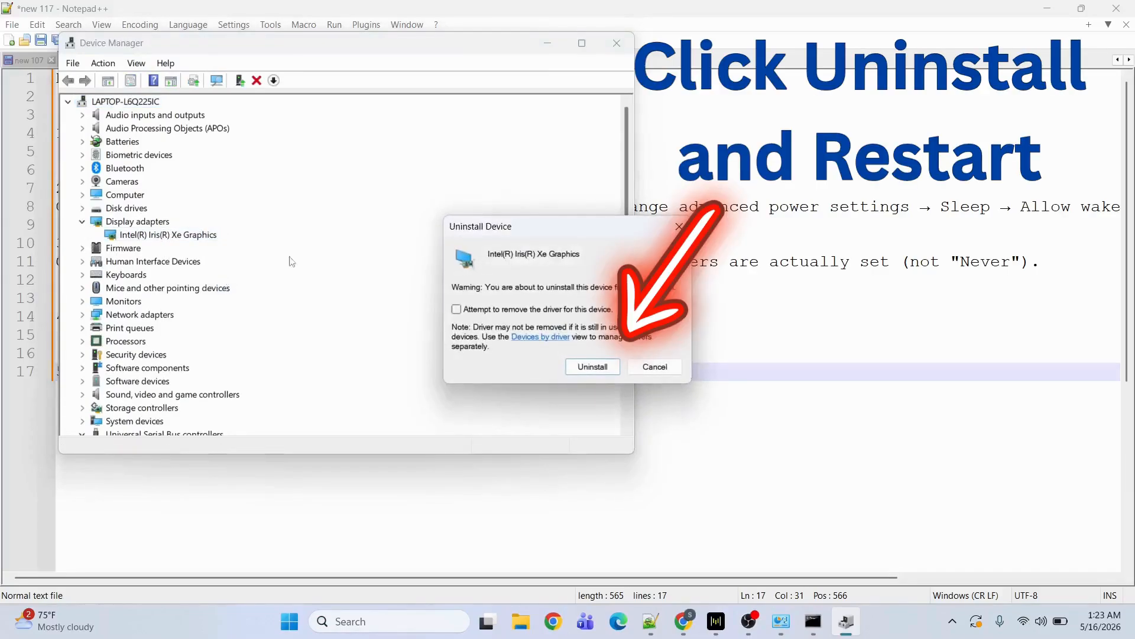